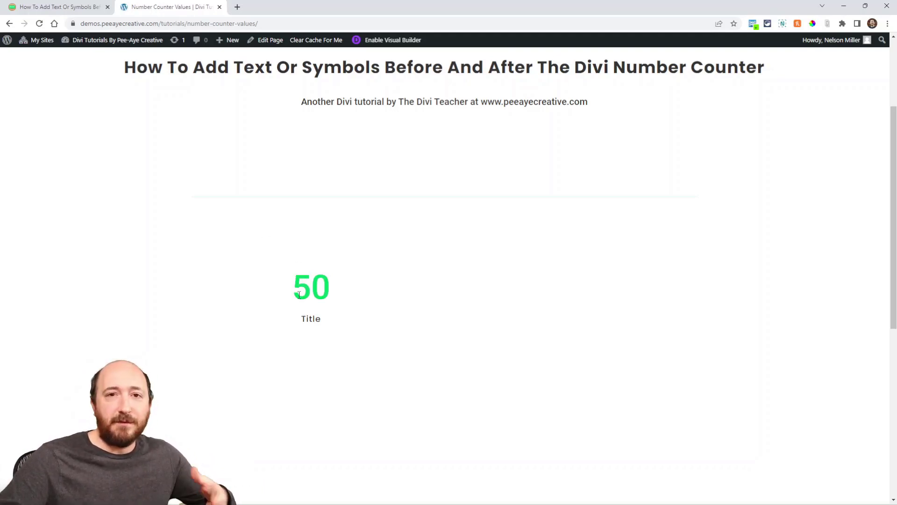
- Select the counter's 50 and Title text on the live page to show they are plain text
left_click_drag(297, 295, 300, 319)
left_click(335, 296)
double_click(313, 296)
left_click(327, 299)
left_click(379, 346)
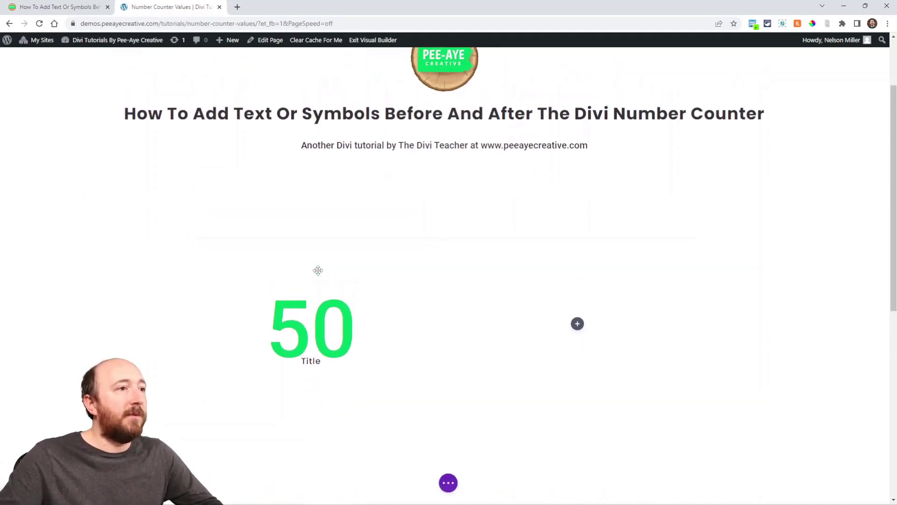
left_click(304, 321)
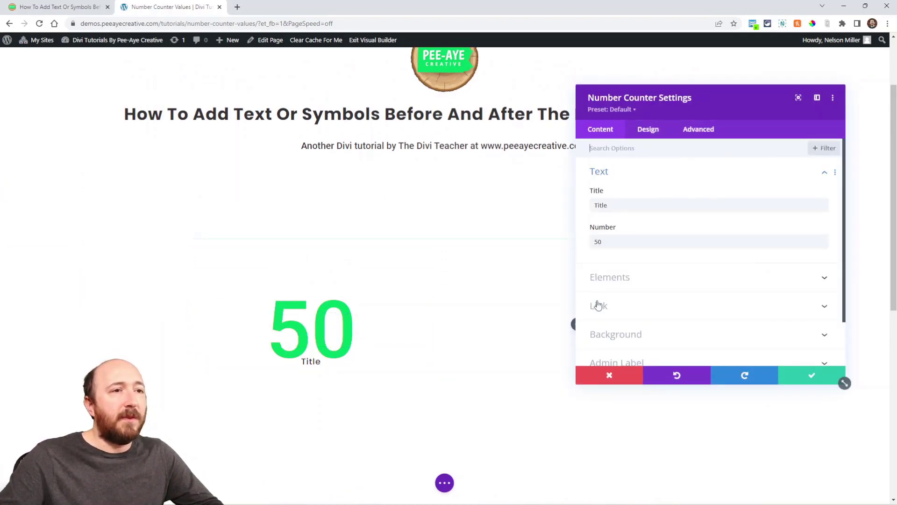
left_click(607, 283)
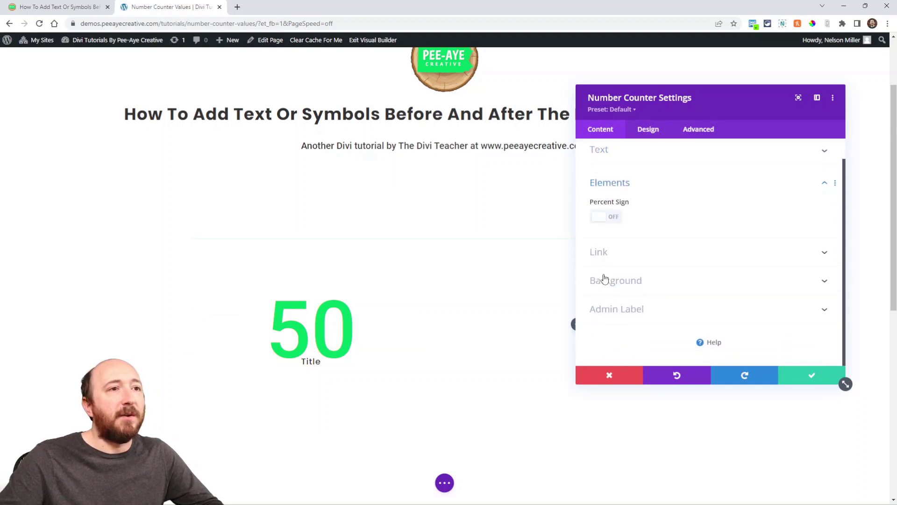
left_click(605, 216)
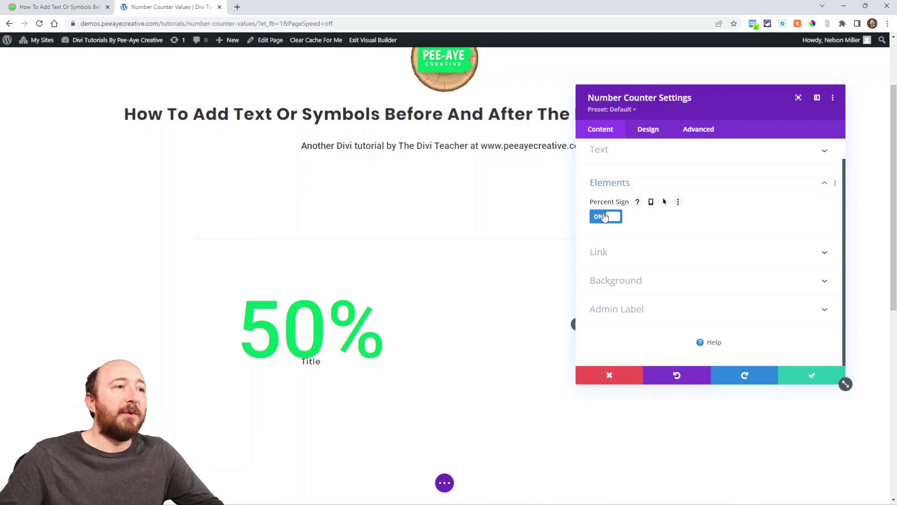
left_click(605, 217)
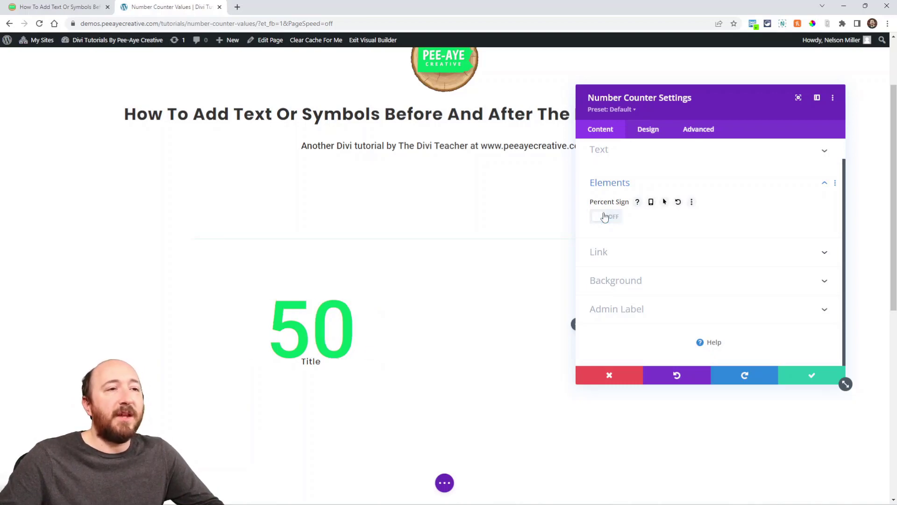
left_click(806, 375)
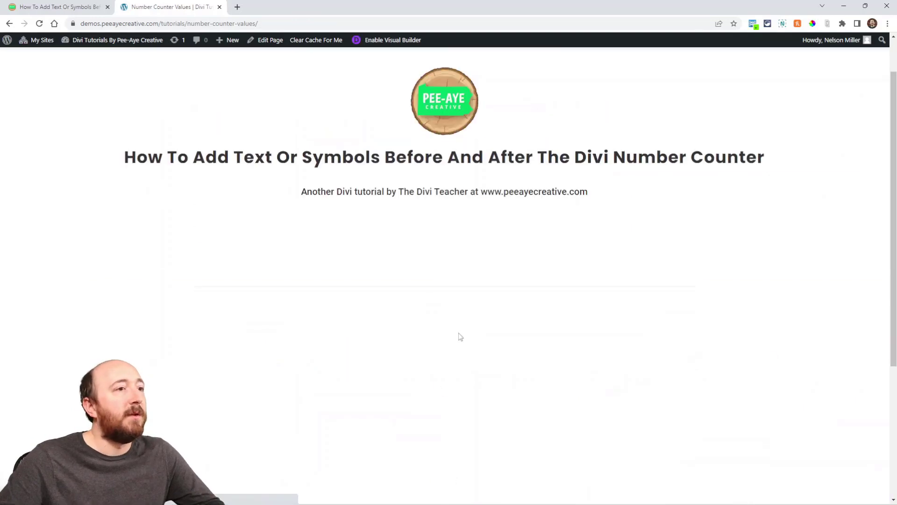
- Scroll down the live page to watch the $50, 2,000 Clients. and $50/person counters animate
scroll(449, 318, "down", 4)
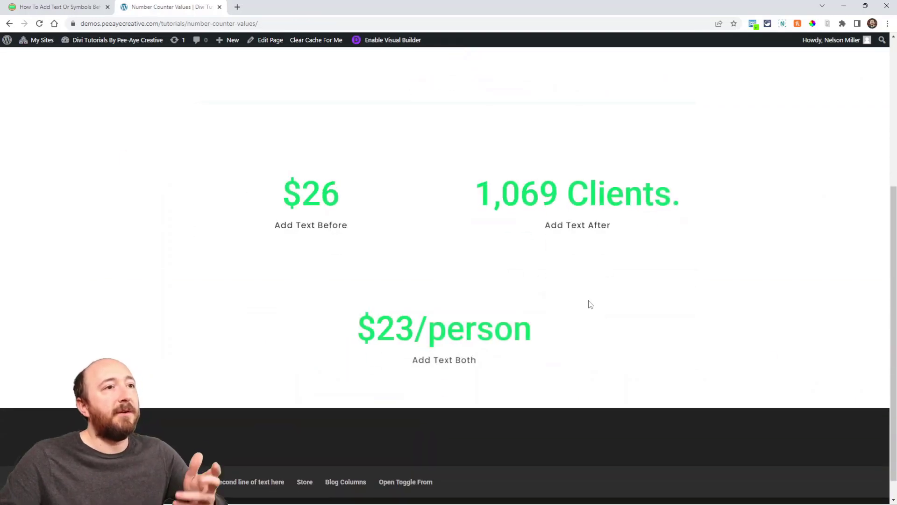
scroll(591, 304, "down", 1)
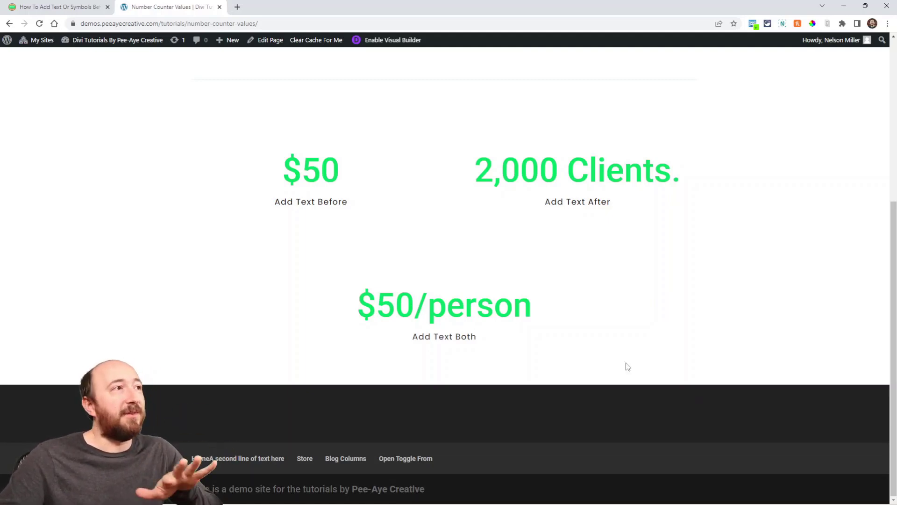
- Switch to the tutorial article and scroll down to step 1
left_click(48, 8)
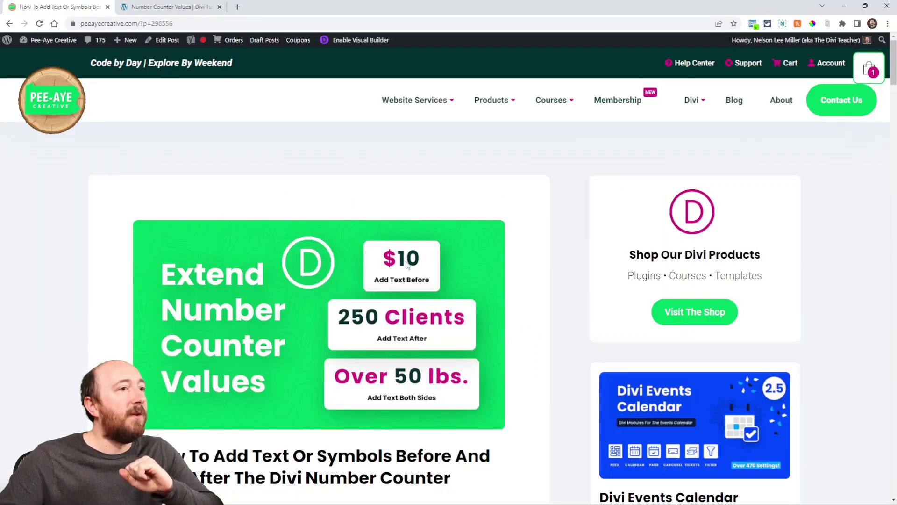
scroll(423, 280, "down", 2)
scroll(457, 305, "down", 3)
scroll(483, 332, "down", 3)
scroll(481, 335, "down", 8)
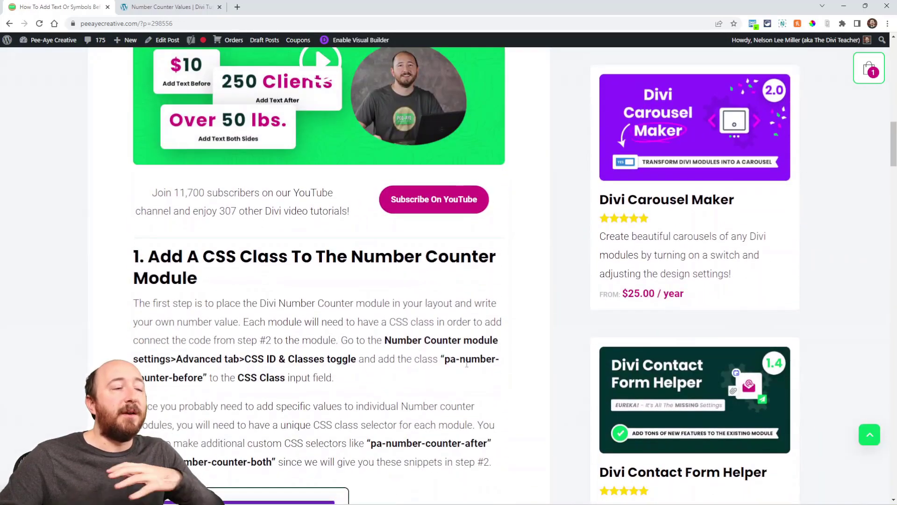
scroll(466, 365, "down", 2)
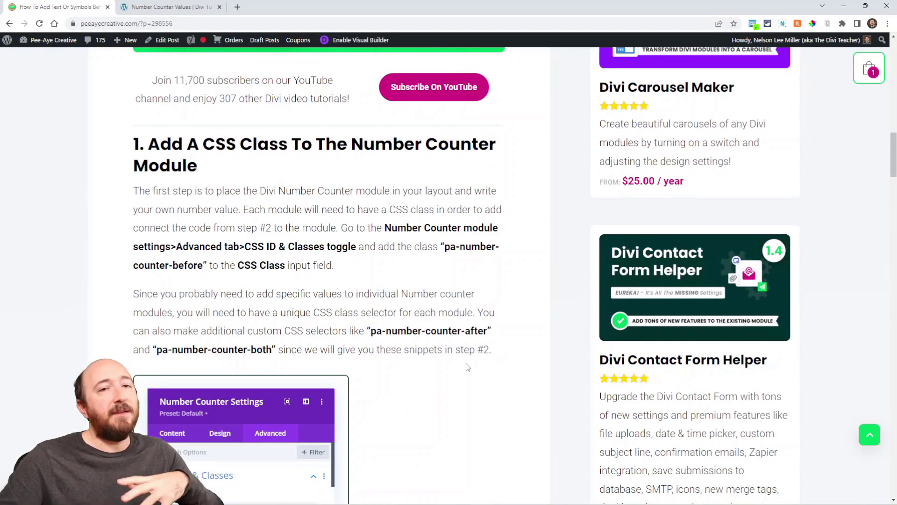
scroll(459, 363, "down", 1)
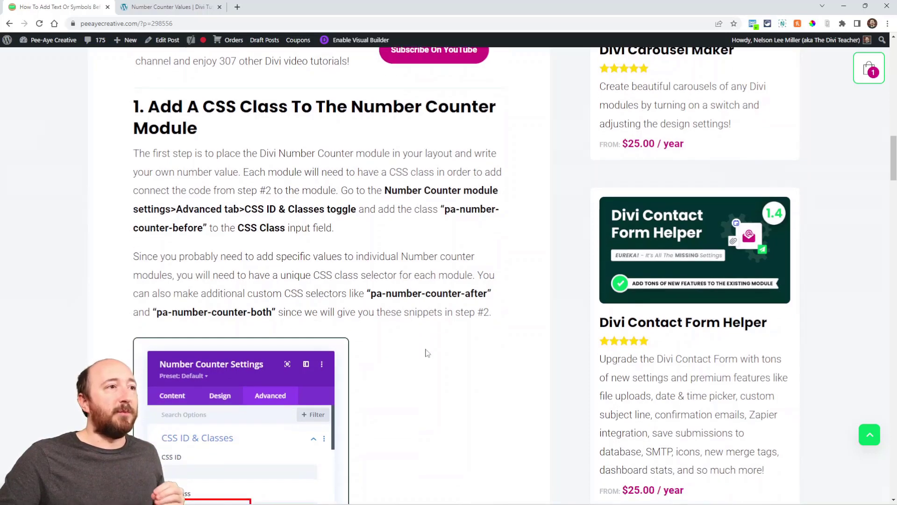
- Glance at the live demo counters, then highlight the pa-number-counter-before class name in the article
left_click(154, 11)
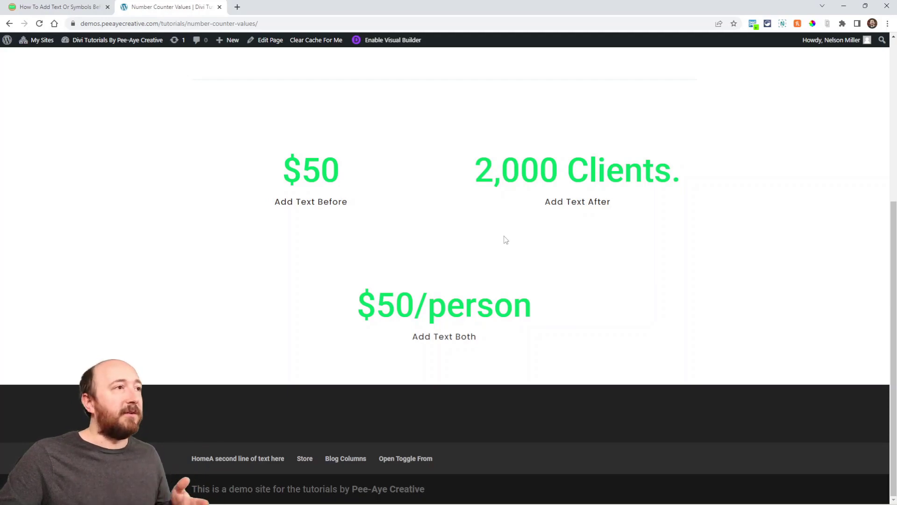
left_click(35, 8)
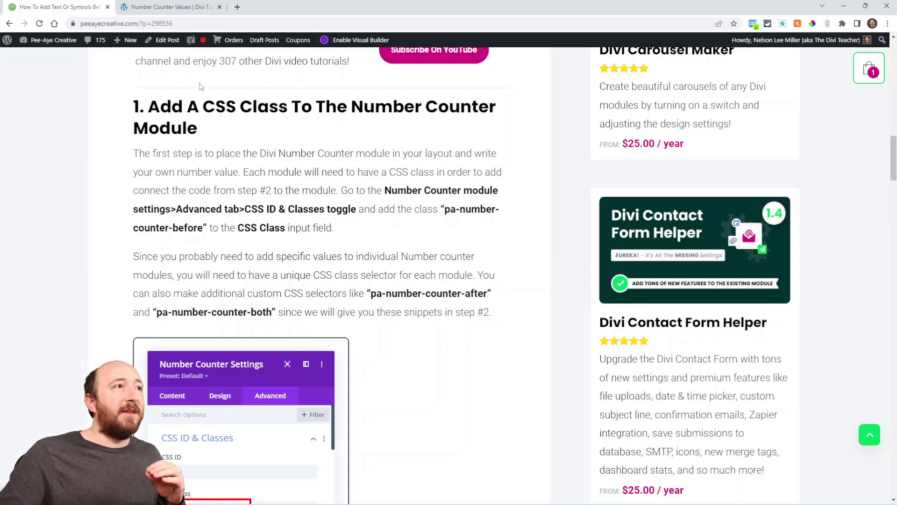
left_click_drag(446, 212, 204, 228)
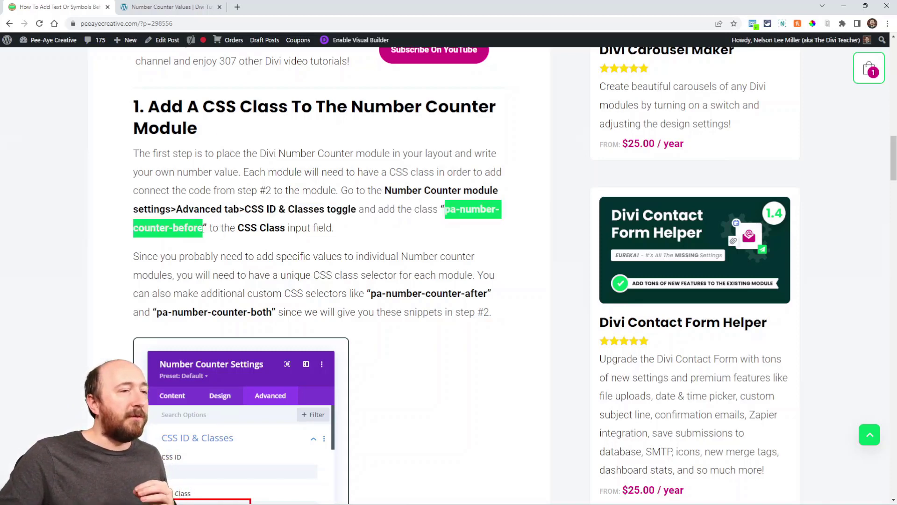
- Select the 50 in the demo page's $50 counter to show it is plain text
left_click(171, 7)
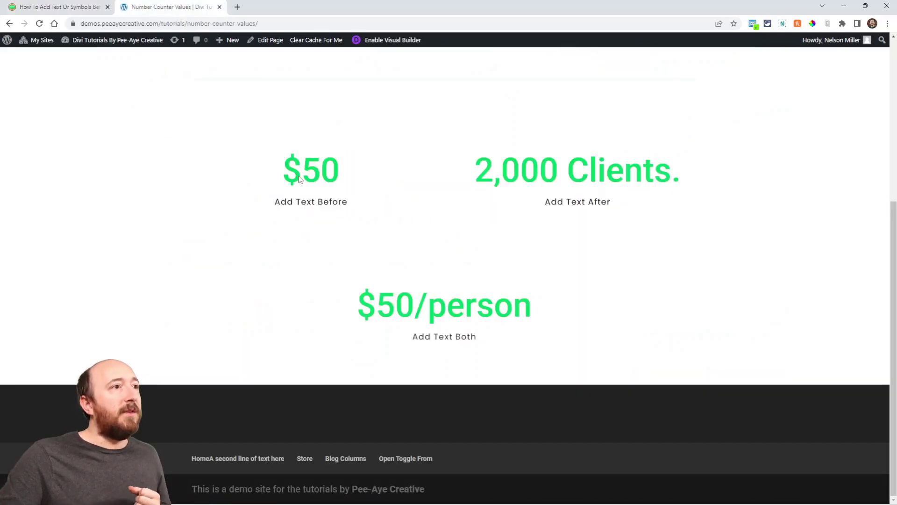
left_click_drag(303, 173, 348, 180)
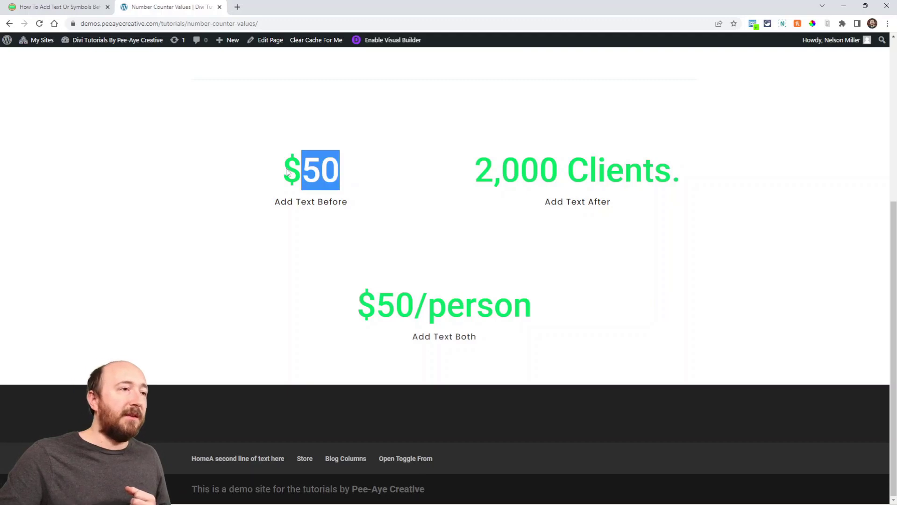
left_click(310, 173)
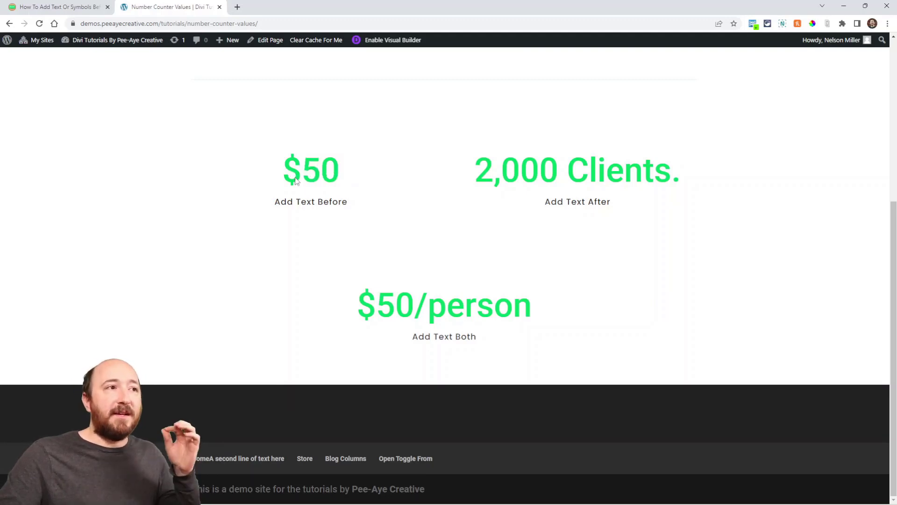
- Highlight the pa-number-counter-after and pa-number-counter-both class names in the tutorial article
left_click(43, 7)
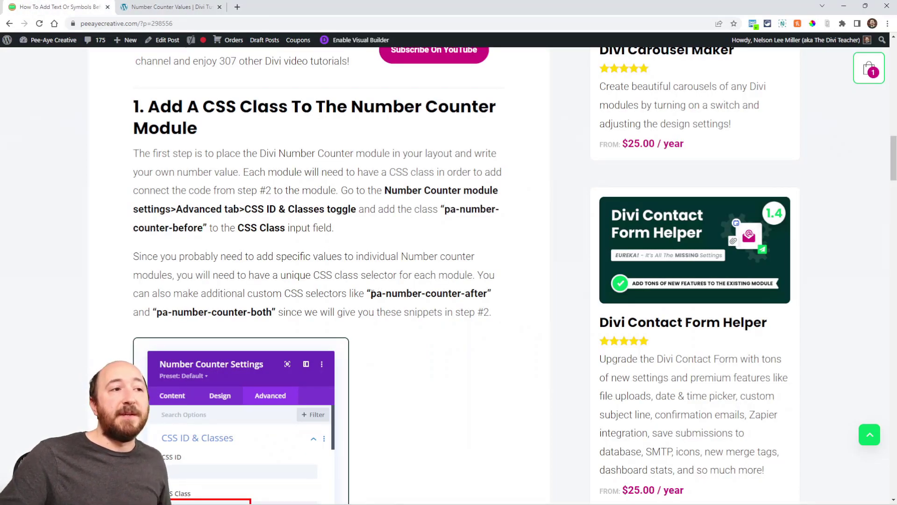
left_click_drag(372, 293, 491, 296)
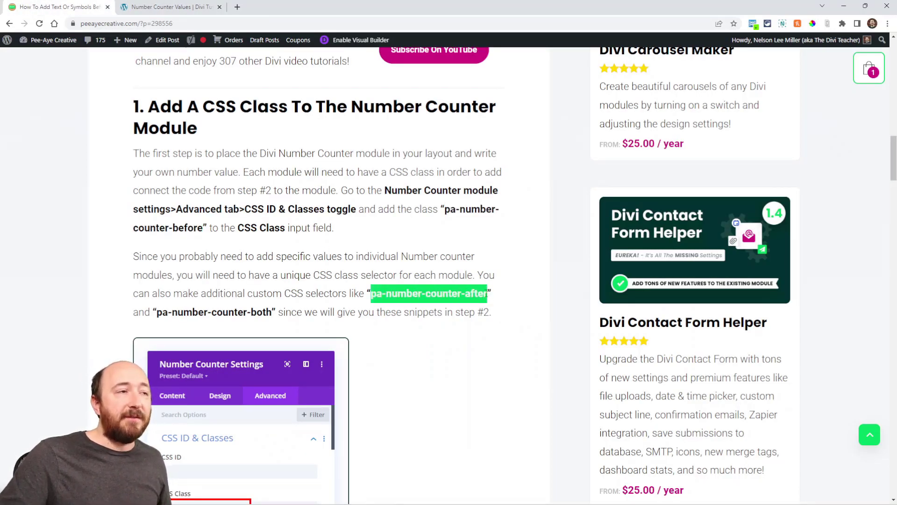
left_click(168, 7)
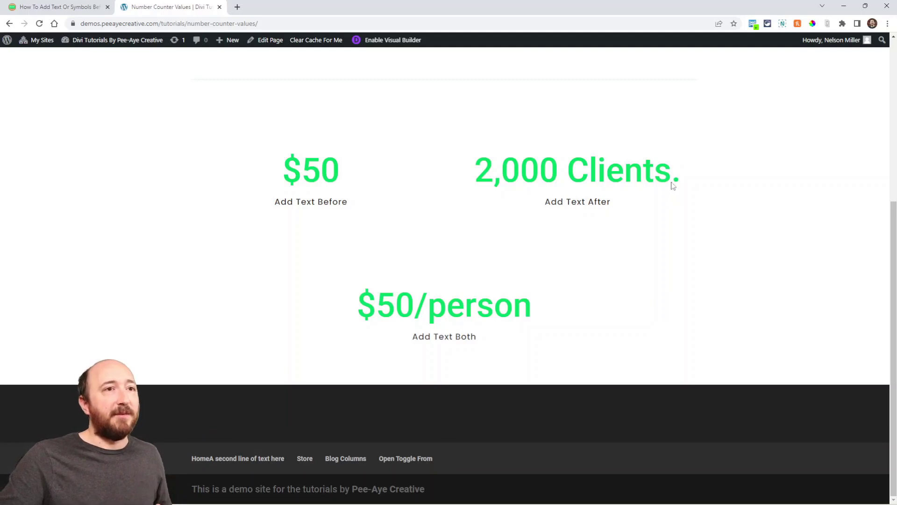
left_click(71, 7)
left_click(225, 305)
left_click_drag(159, 309, 272, 311)
left_click(245, 308)
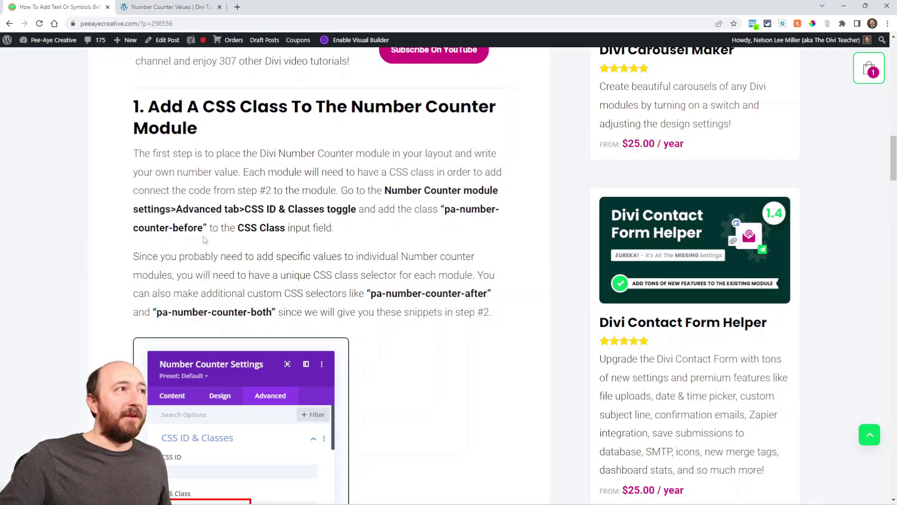
- Check the demo page once more, then switch over to reload it for visual editing
left_click(149, 7)
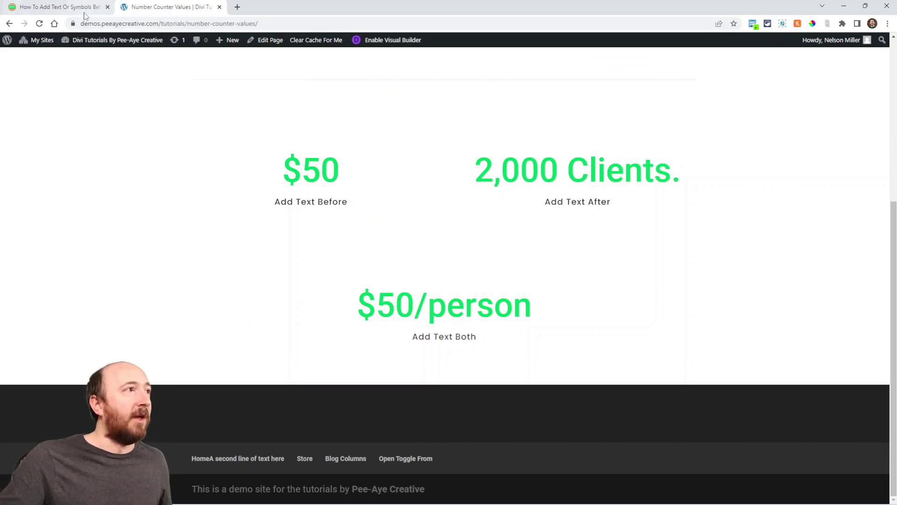
left_click(66, 7)
scroll(189, 364, "down", 3)
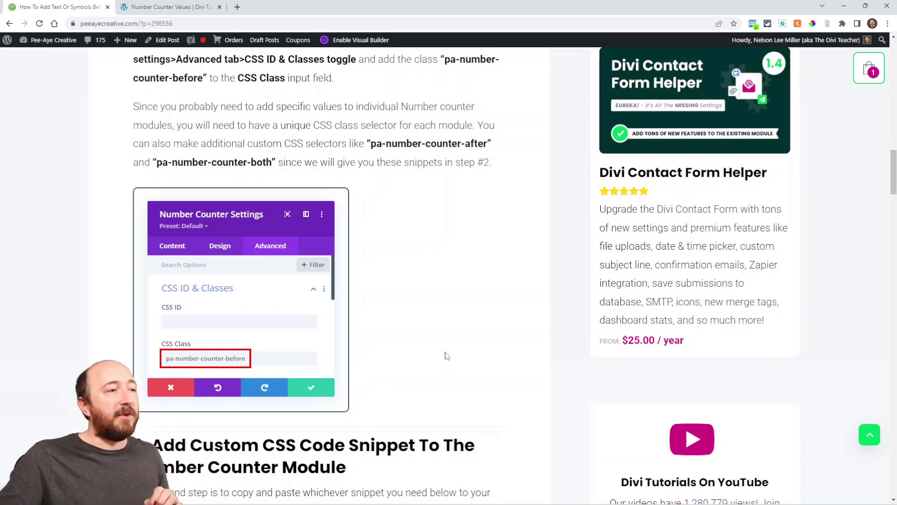
scroll(439, 356, "up", 2)
key("ctrl+Tab")
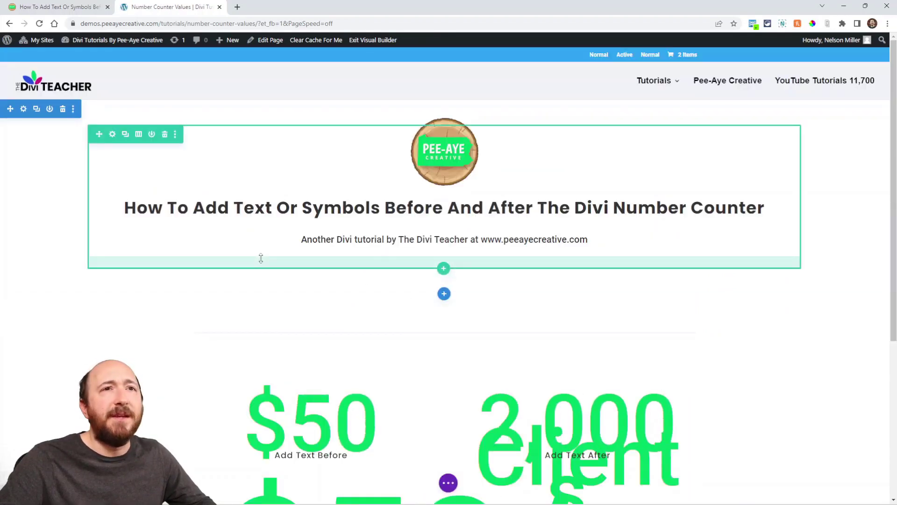
- Confirm the $50 counter's CSS Class is pa-number-counter-before
scroll(282, 294, "down", 4)
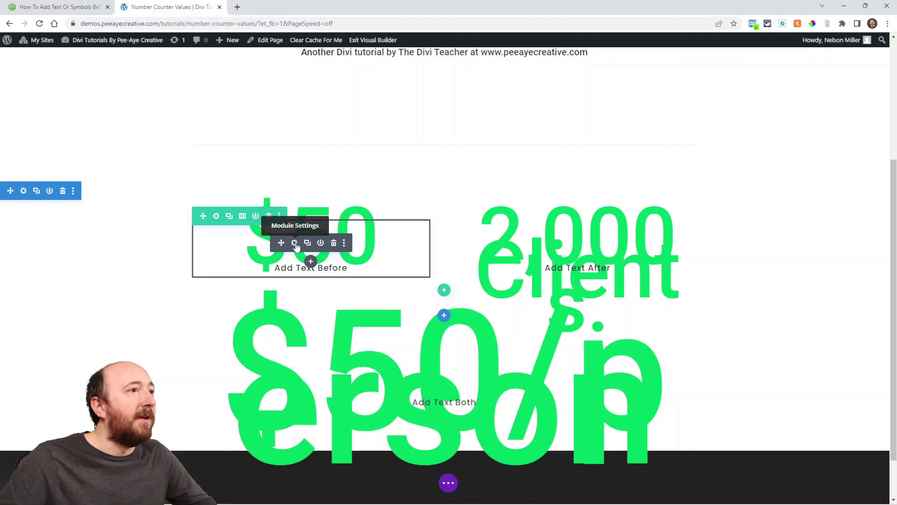
left_click(294, 243)
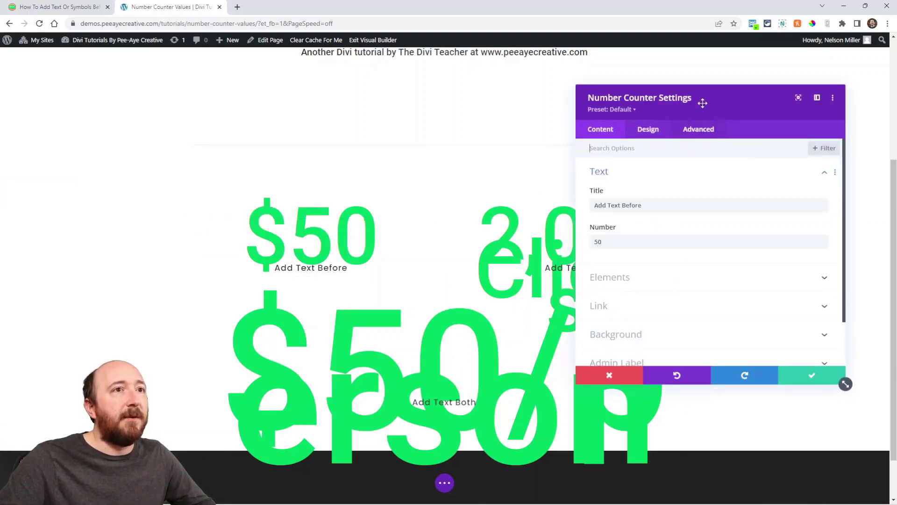
left_click_drag(701, 98, 540, 101)
left_click(538, 133)
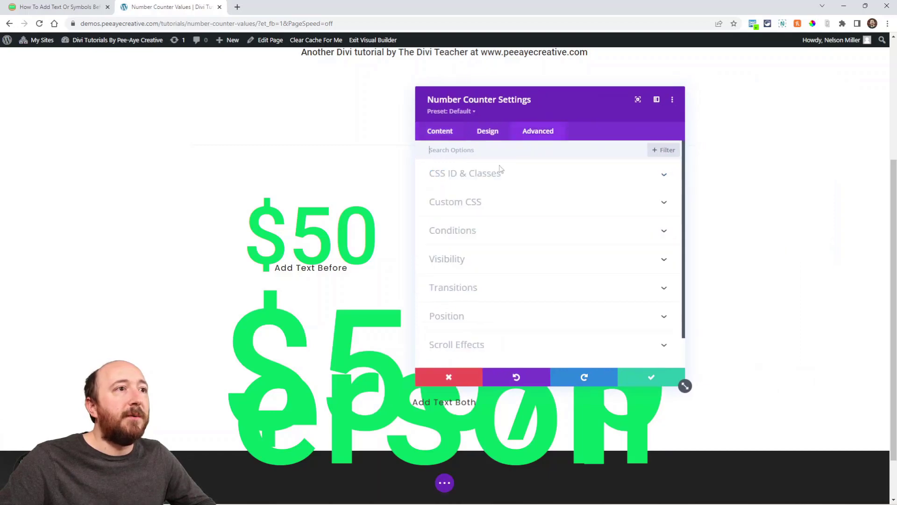
left_click(457, 181)
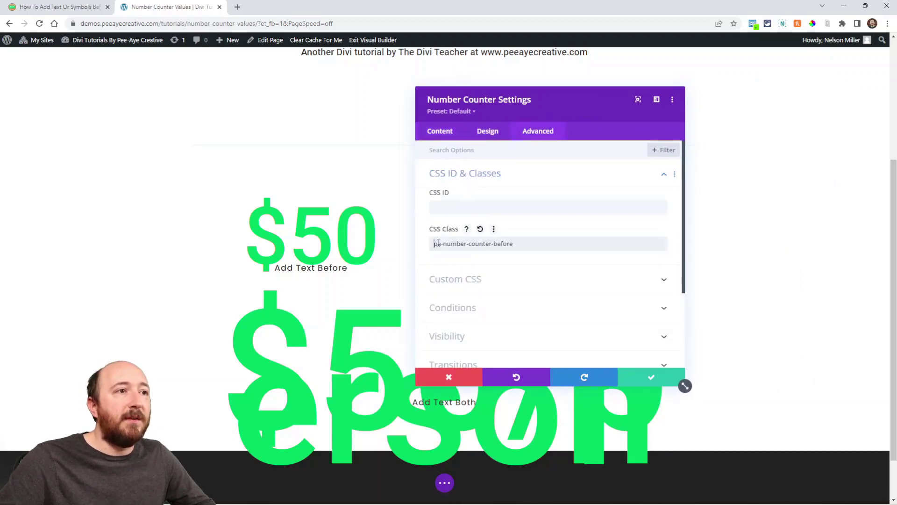
left_click_drag(433, 244, 518, 243)
left_click(650, 376)
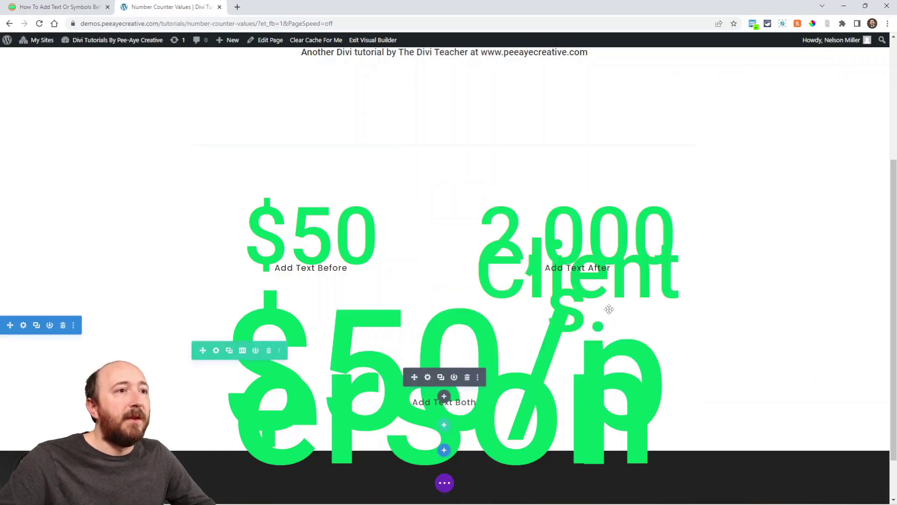
- Confirm the 2,000 counter's CSS Class is pa-number-counter-after
left_click(560, 243)
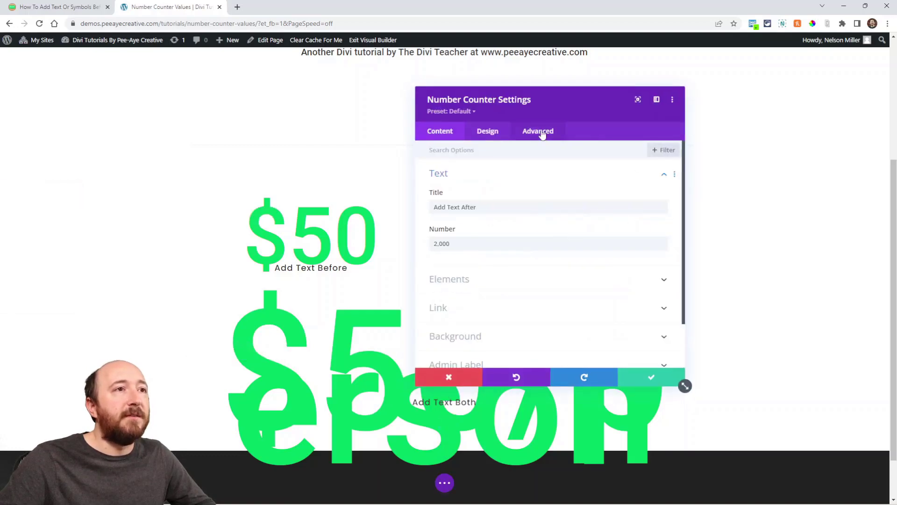
left_click(539, 132)
left_click(449, 182)
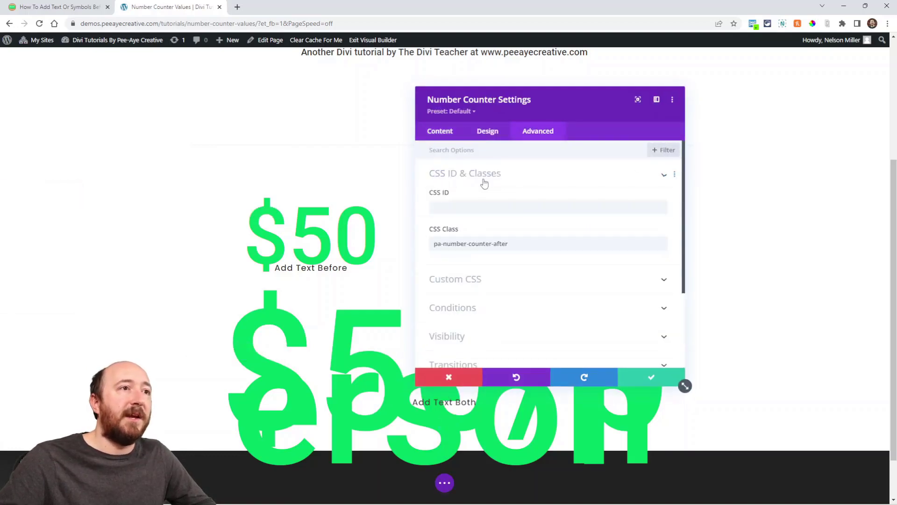
triple_click(442, 245)
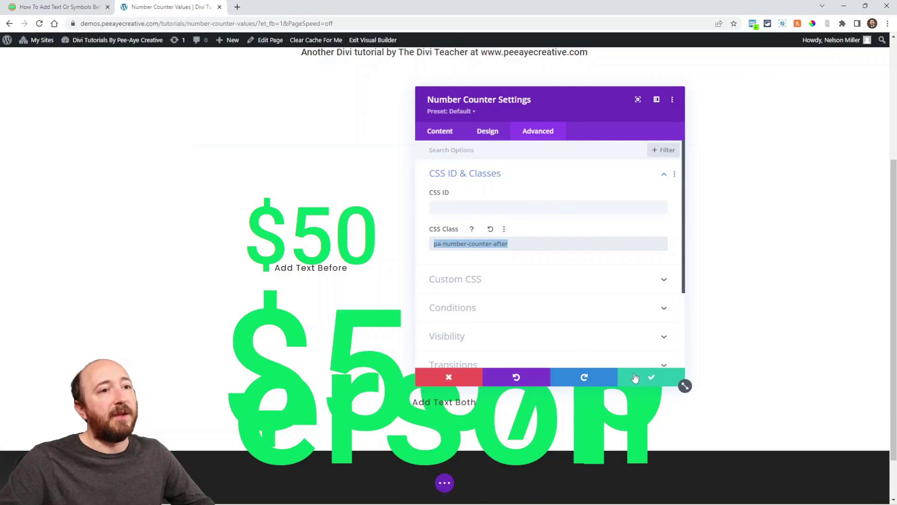
left_click(650, 376)
- Confirm the Add Text Both counter's class is pa-number-counter-both, then return to the article
left_click(428, 379)
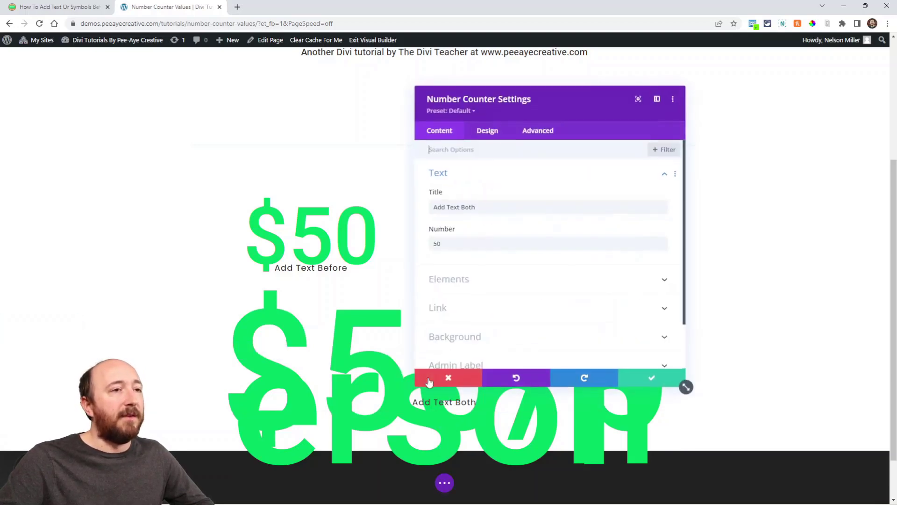
left_click(535, 133)
left_click(480, 176)
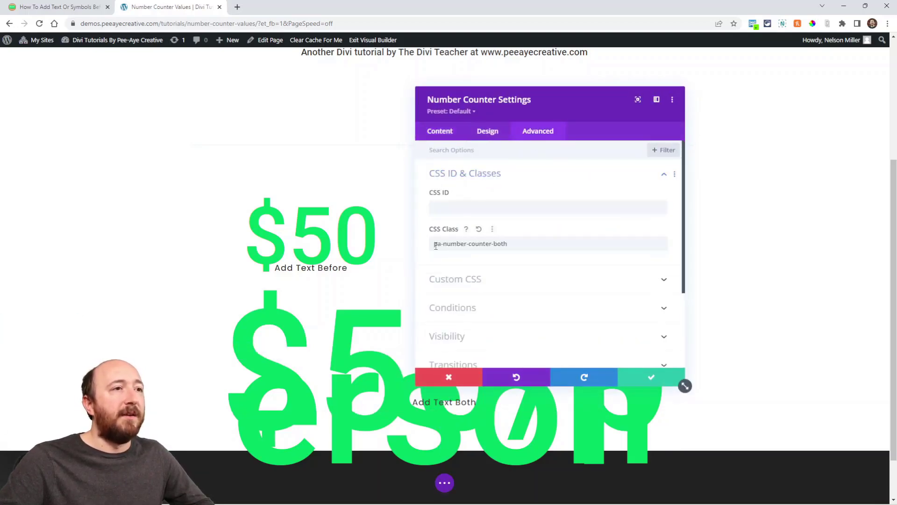
left_click(650, 377)
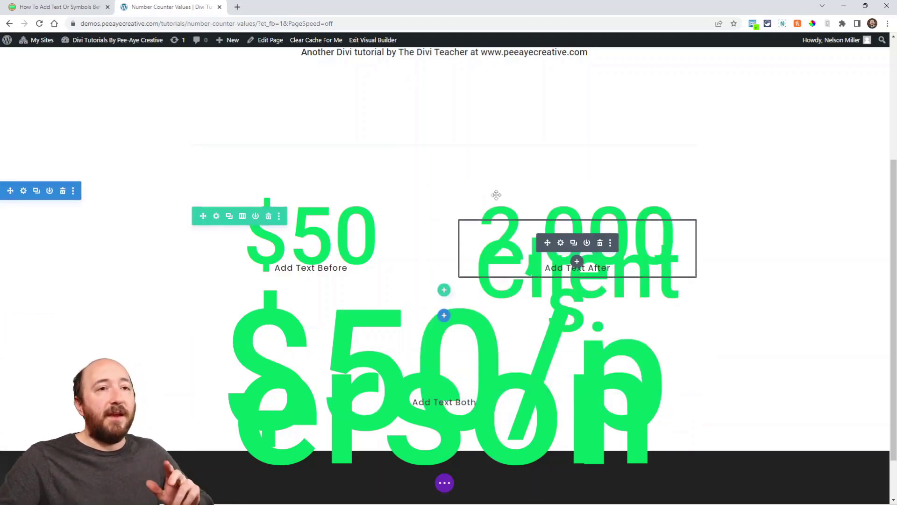
left_click(81, 9)
- Highlight the Before snippet's .pa-number-counter-before, .percent-value, :before and XXX parts
scroll(405, 264, "down", 7)
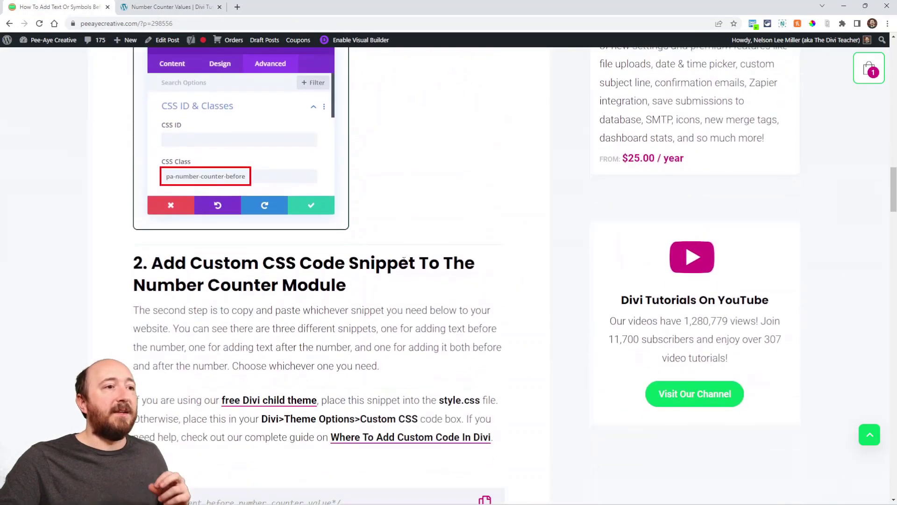
scroll(405, 265, "down", 2)
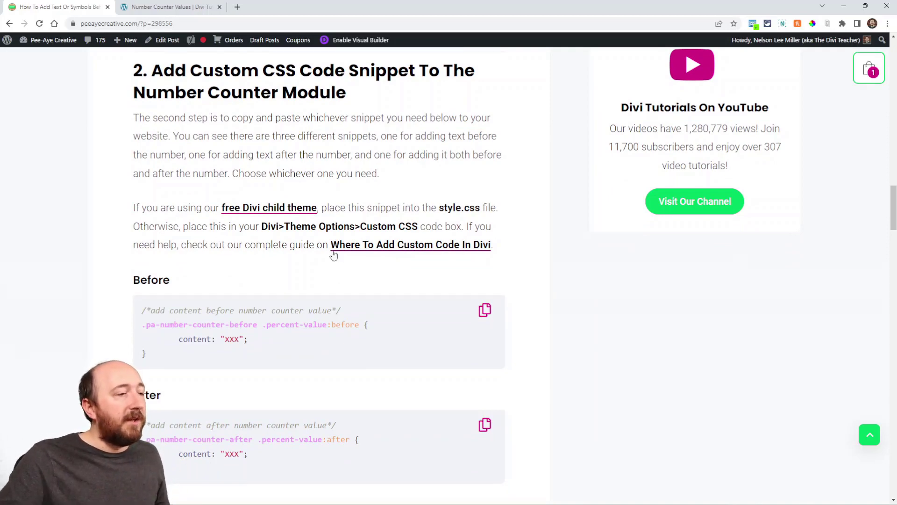
scroll(332, 252, "down", 3)
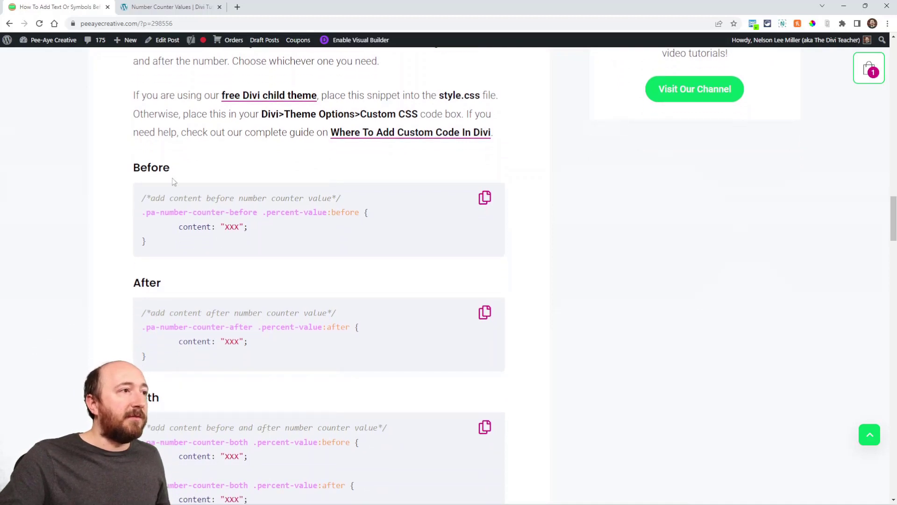
left_click_drag(144, 213, 258, 213)
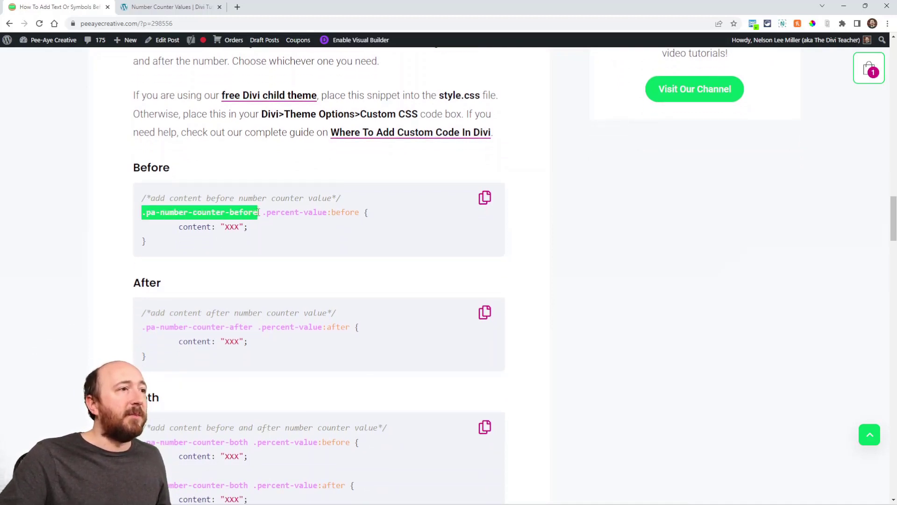
left_click(286, 220)
left_click_drag(263, 213, 329, 214)
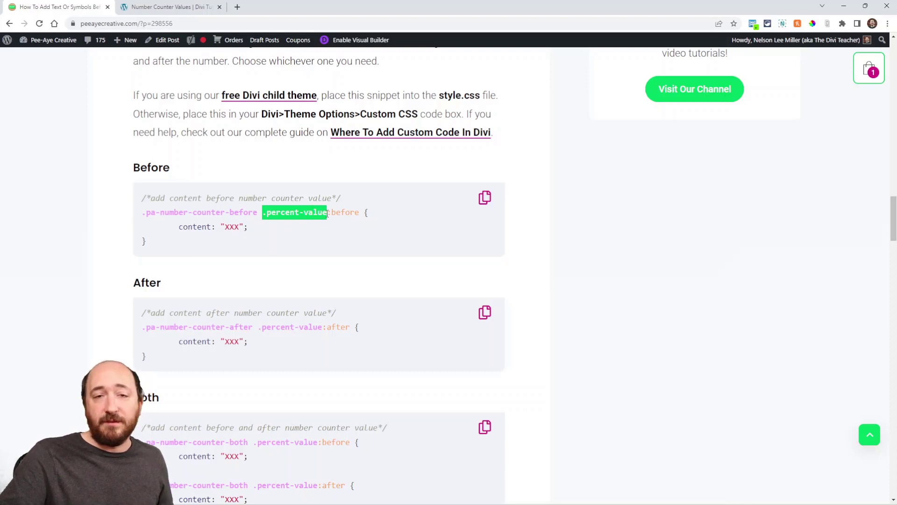
left_click(340, 211)
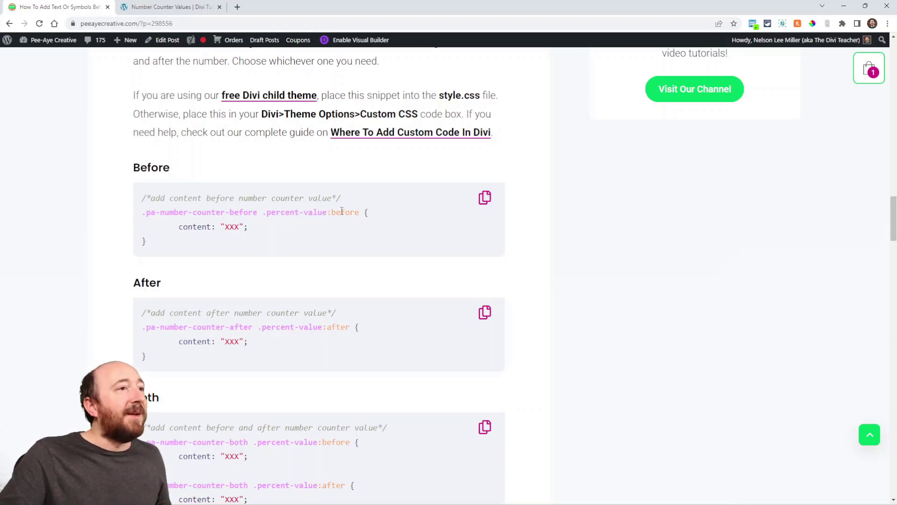
left_click_drag(328, 214, 360, 213)
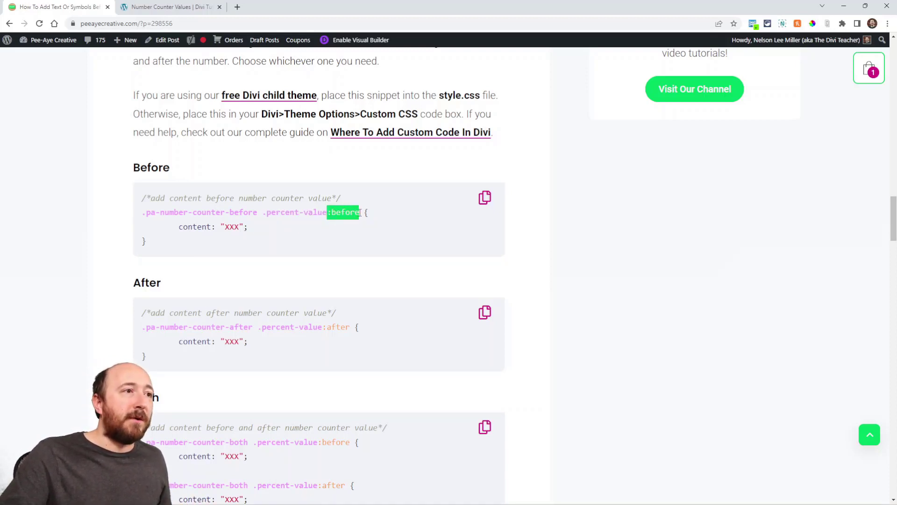
left_click(330, 227)
left_click_drag(179, 227, 240, 227)
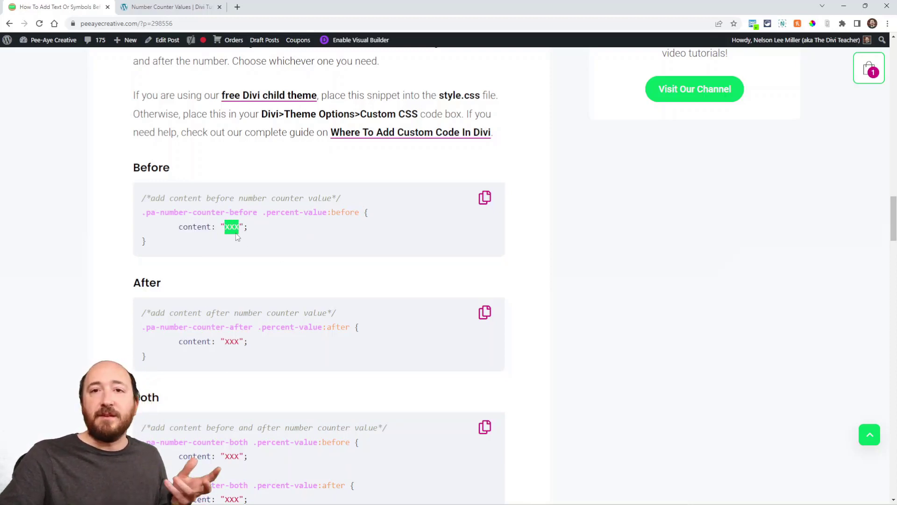
left_click(208, 241)
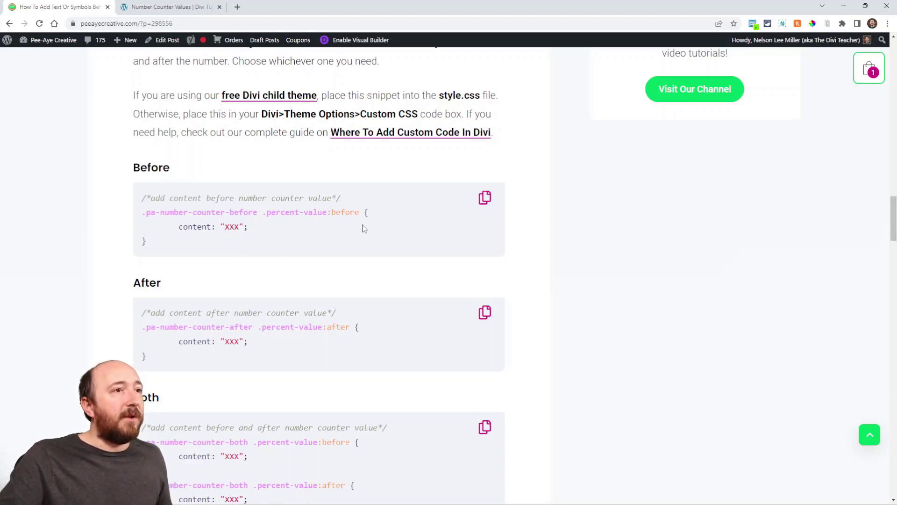
- Copy the Before CSS snippet and switch back to the demo page
left_click(485, 198)
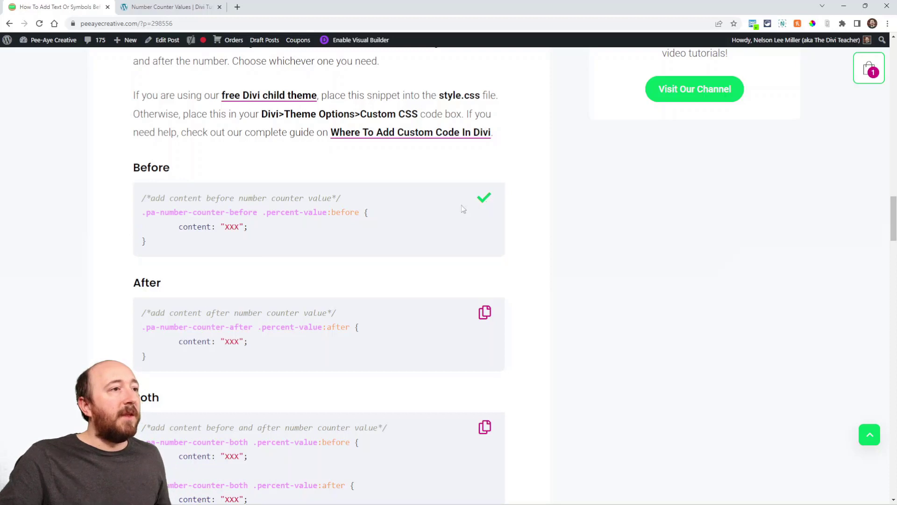
left_click_drag(362, 212, 251, 229)
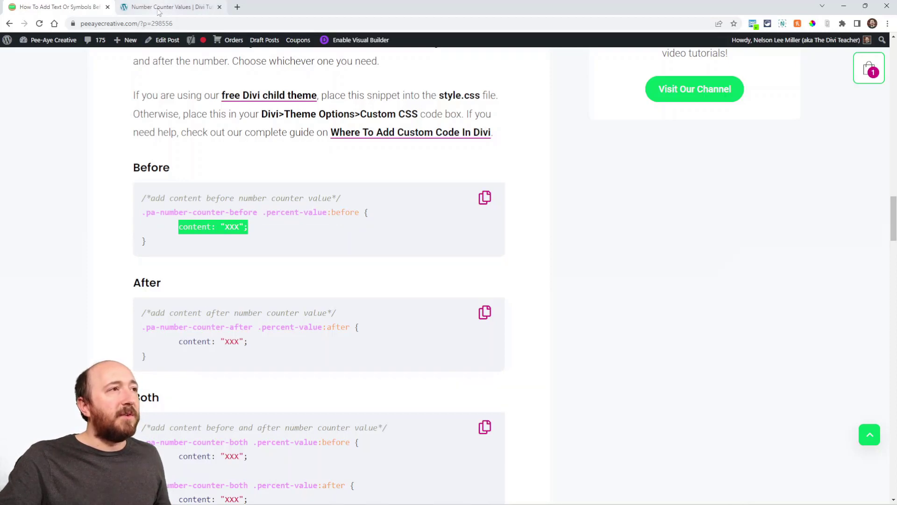
scroll(329, 210, "up", 1)
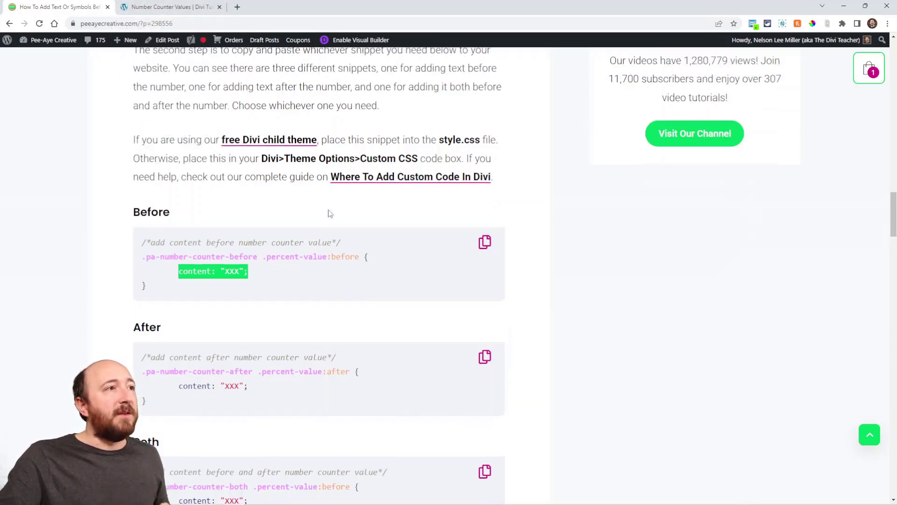
scroll(329, 210, "up", 1)
left_click(278, 259)
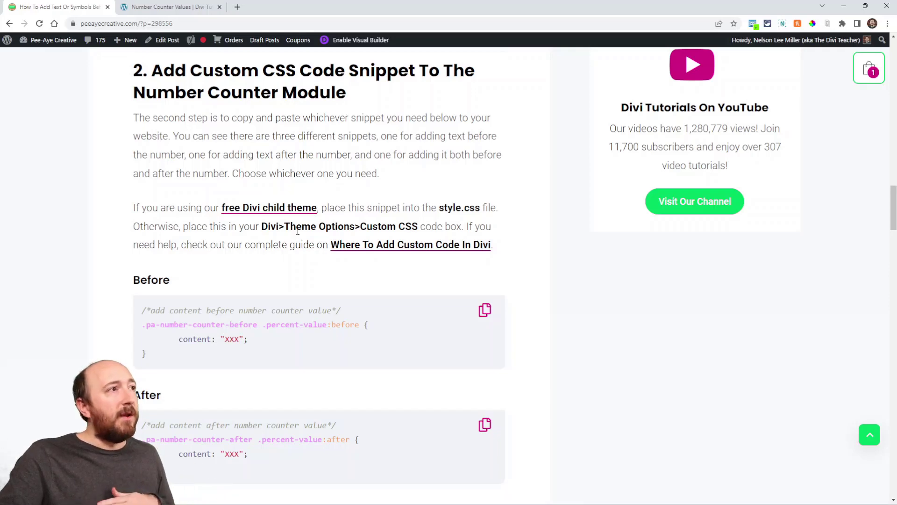
key("ctrl+Tab")
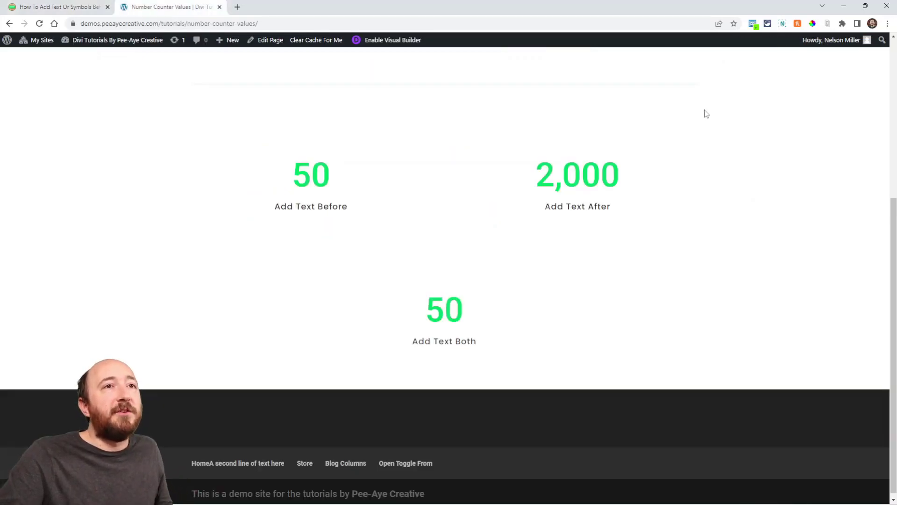
- Paste the before, after and both counter rules into the User CSS editor, with blank lines between them
left_click(753, 25)
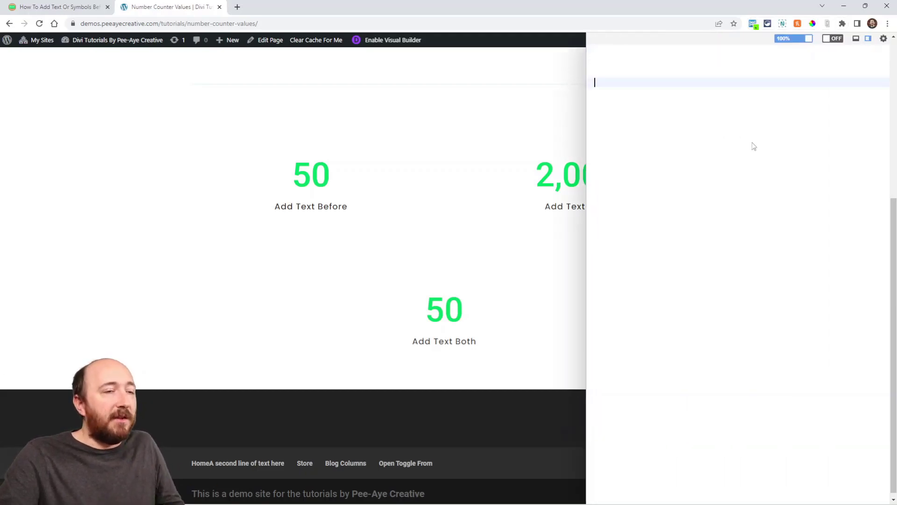
left_click_drag(585, 126, 638, 124)
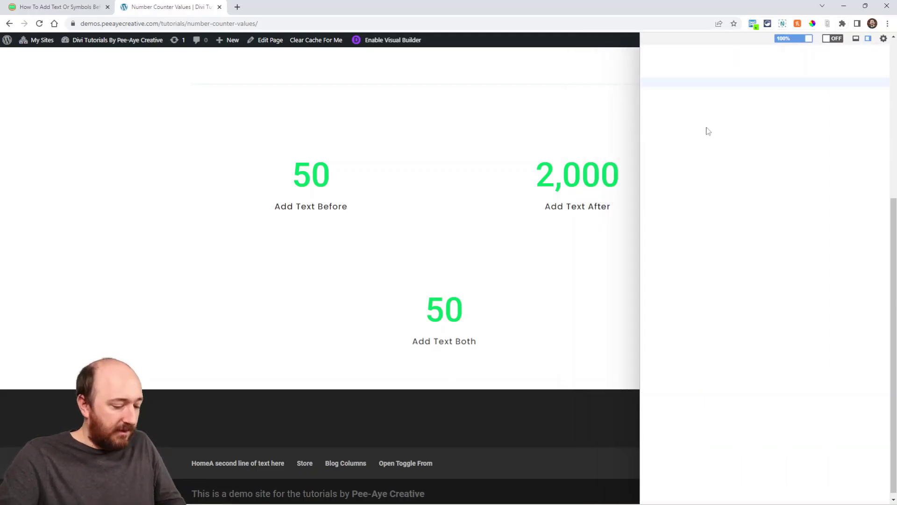
key("ctrl+v")
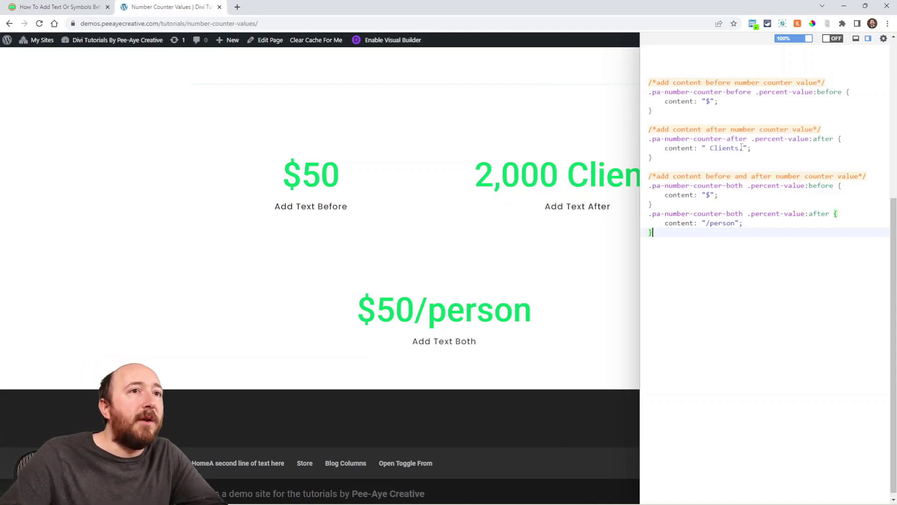
left_click(681, 120)
key("Return")
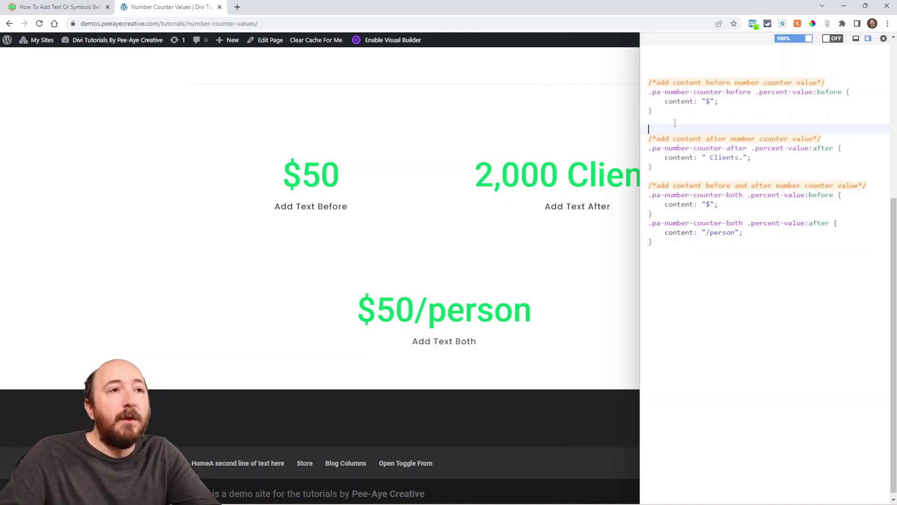
key("Return")
left_click(666, 177)
key("Return")
key("Return")
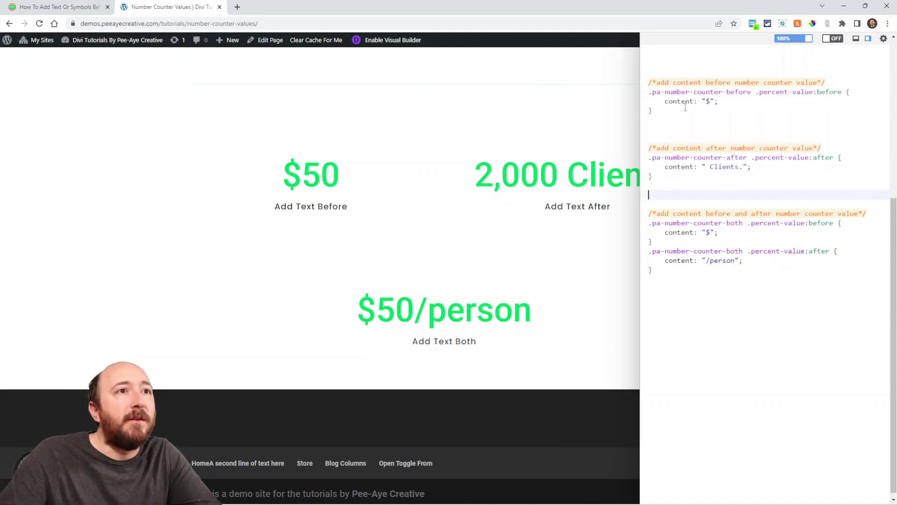
- Point out the $ content value in the first rule, leaving it unchanged
left_click_drag(718, 102, 665, 105)
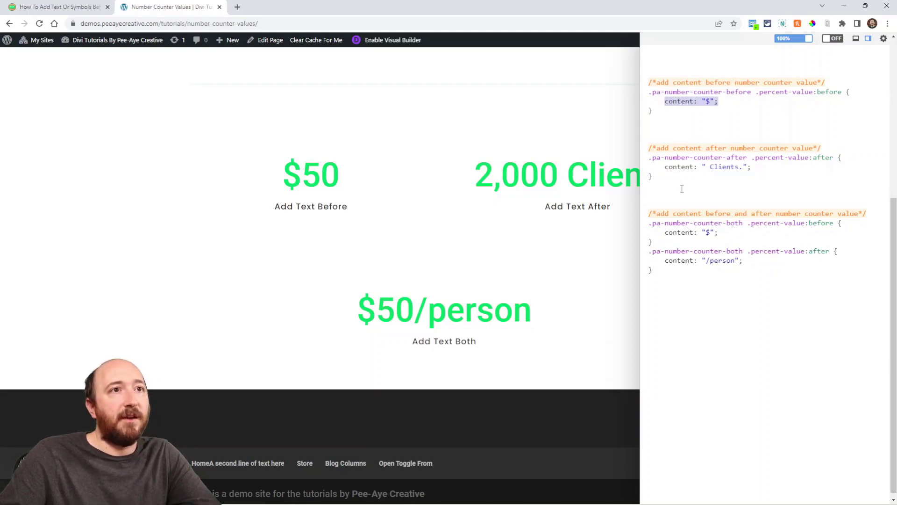
left_click(707, 102)
type("$$$$$")
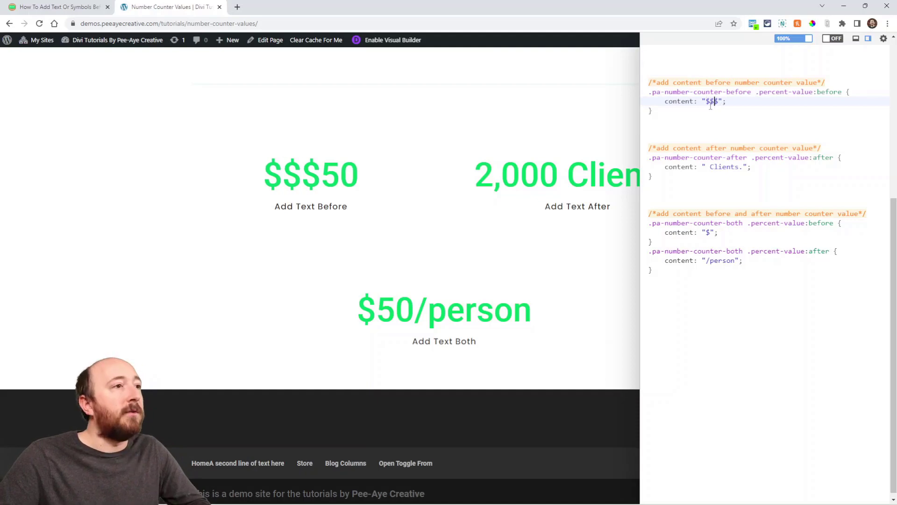
key("BackSpace")
key("BackSpace")
key("BackSpace")
key("BackSpace")
key("BackSpace")
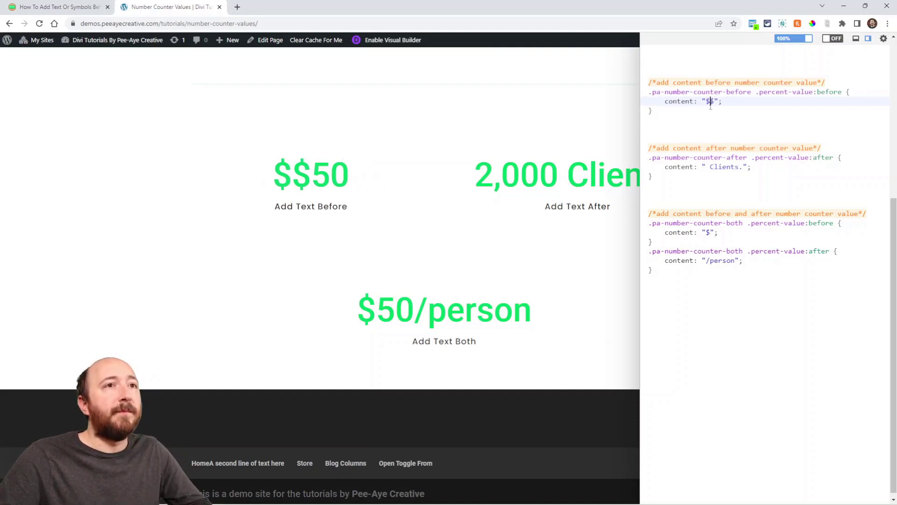
left_click(709, 128)
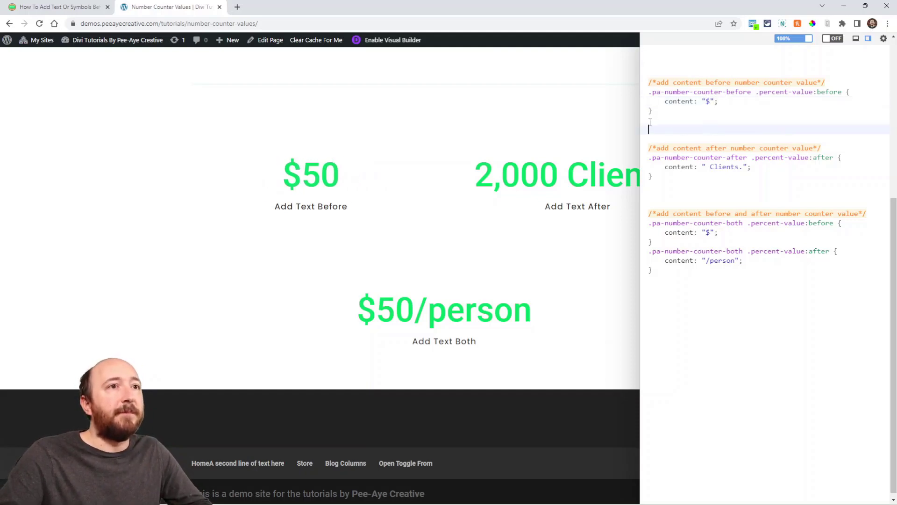
left_click_drag(640, 122, 673, 123)
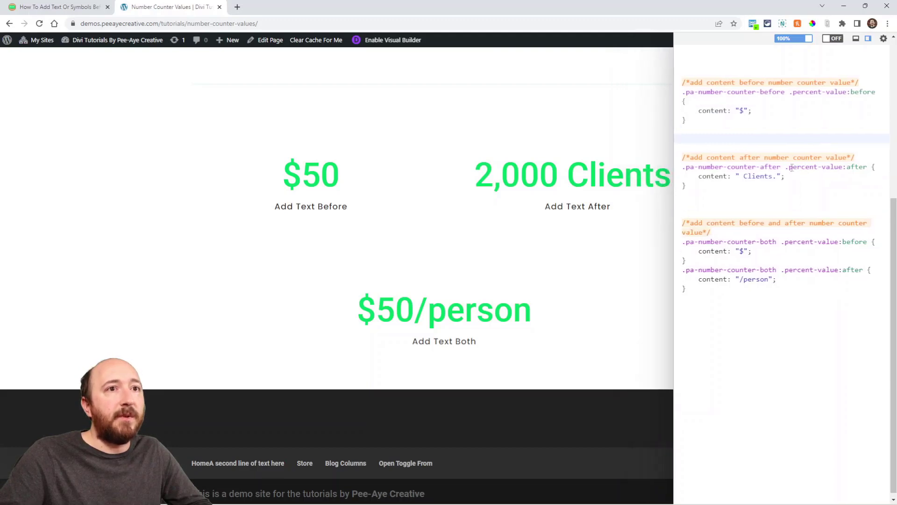
- Replace " Clients." with "People" in the .pa-number-counter-after rule
left_click_drag(786, 167, 673, 167)
left_click(857, 168)
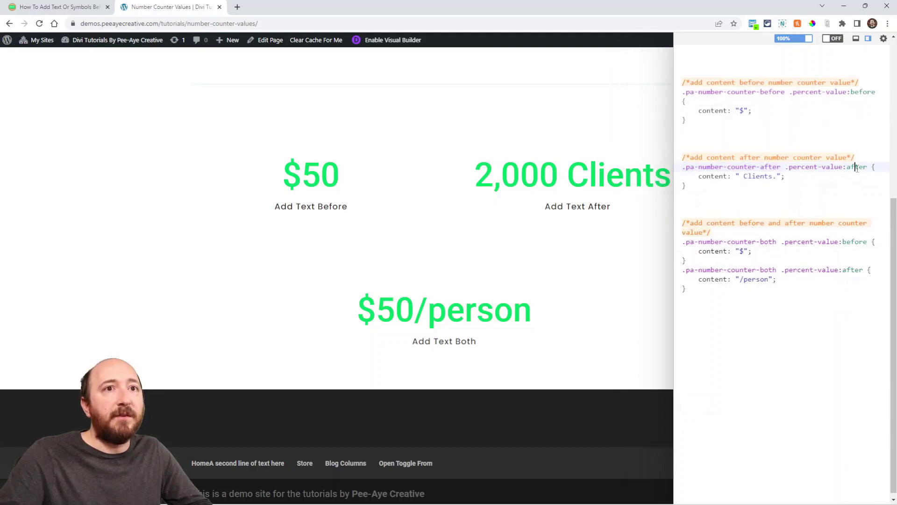
left_click(741, 177)
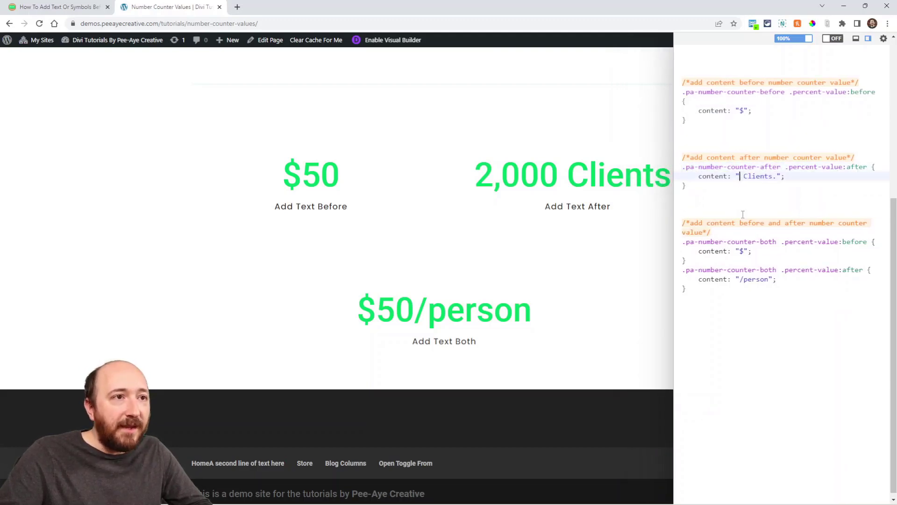
key("Delete")
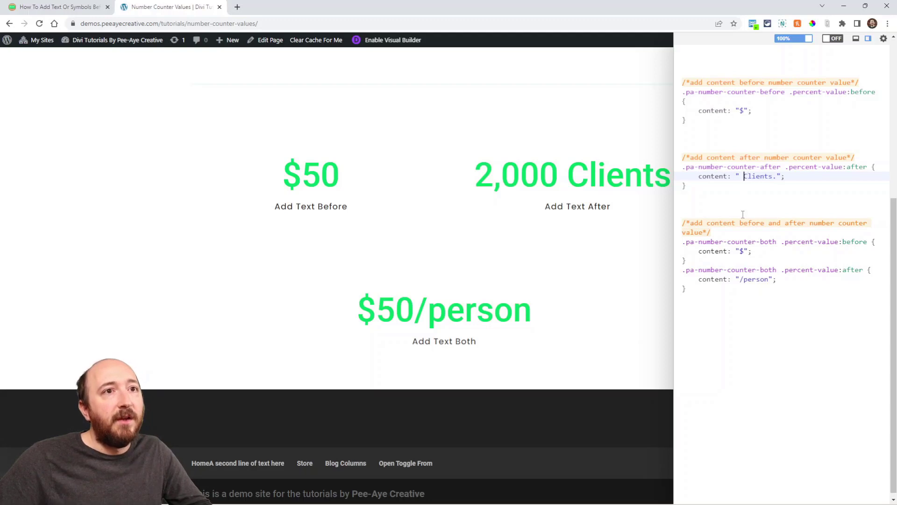
type("People")
key("Delete")
key("Delete")
key("Delete")
key("Delete")
key("Delete")
key("Delete")
key("Delete")
key("Delete")
key("Delete")
- Review the $ and /person values in the both-counter rules
left_click(753, 204)
left_click(737, 251)
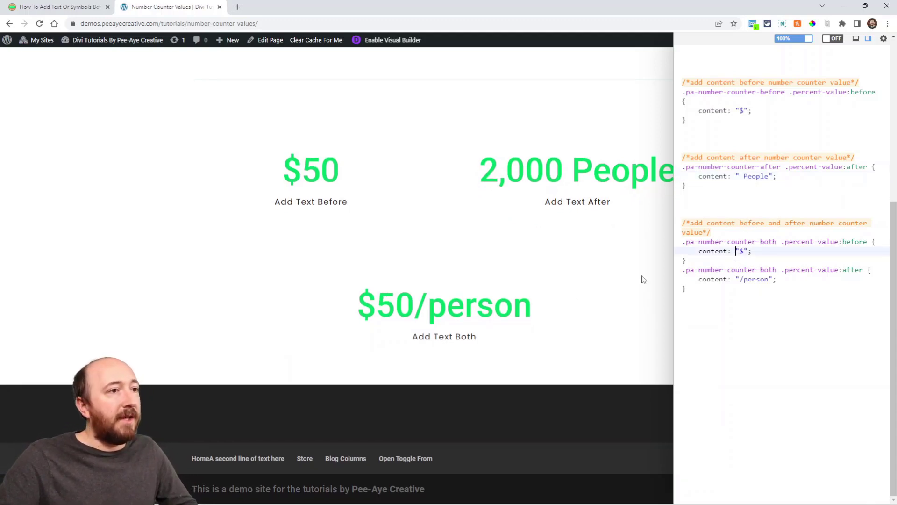
left_click_drag(758, 253, 769, 279)
left_click(731, 290)
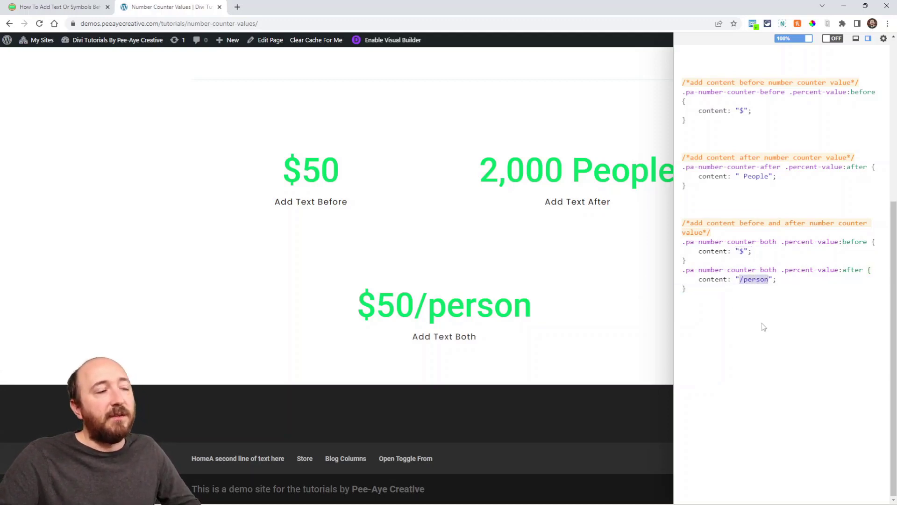
left_click(715, 270)
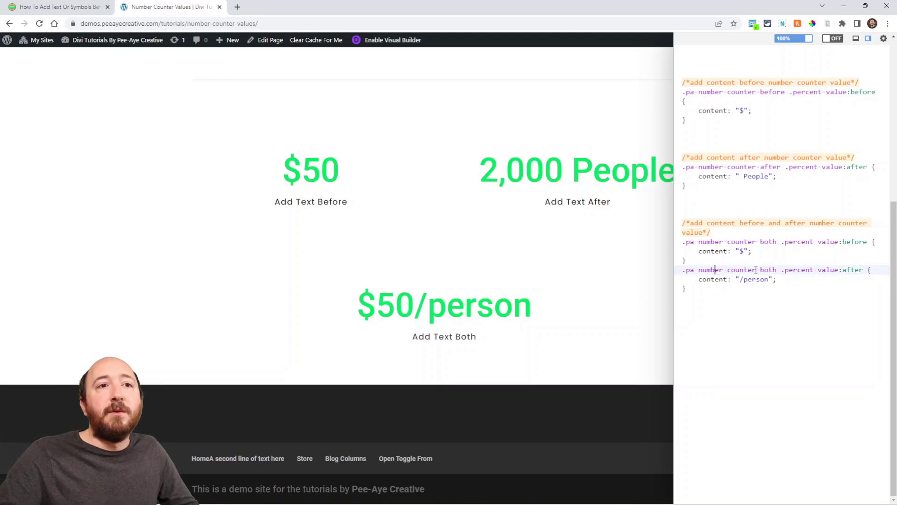
left_click(748, 251)
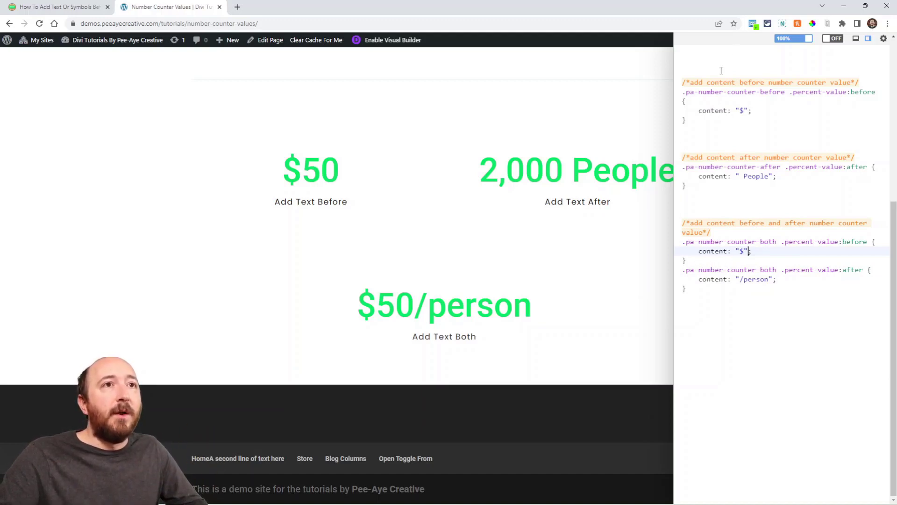
- Close the User CSS editor to view $50, 2,000 People and $50/person at full width
left_click(753, 24)
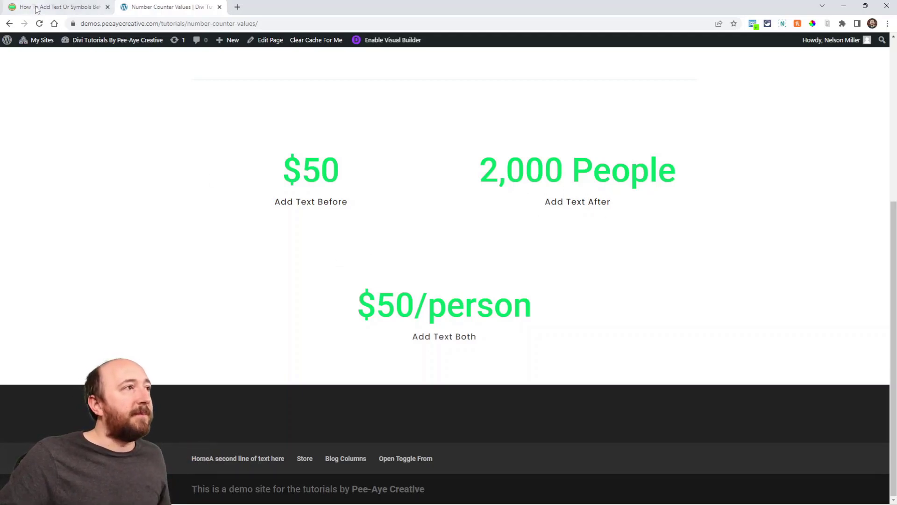
left_click(56, 6)
scroll(378, 249, "down", 1)
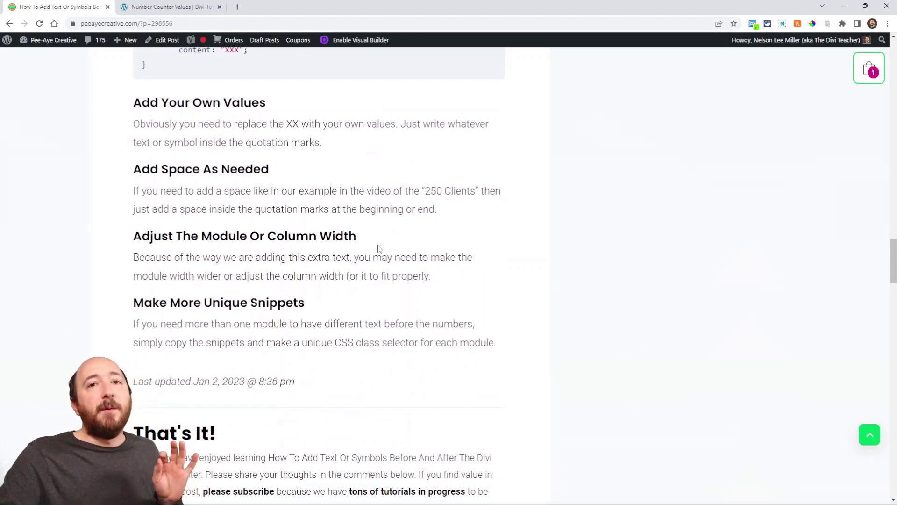
scroll(363, 251, "up", 3)
scroll(362, 251, "up", 2)
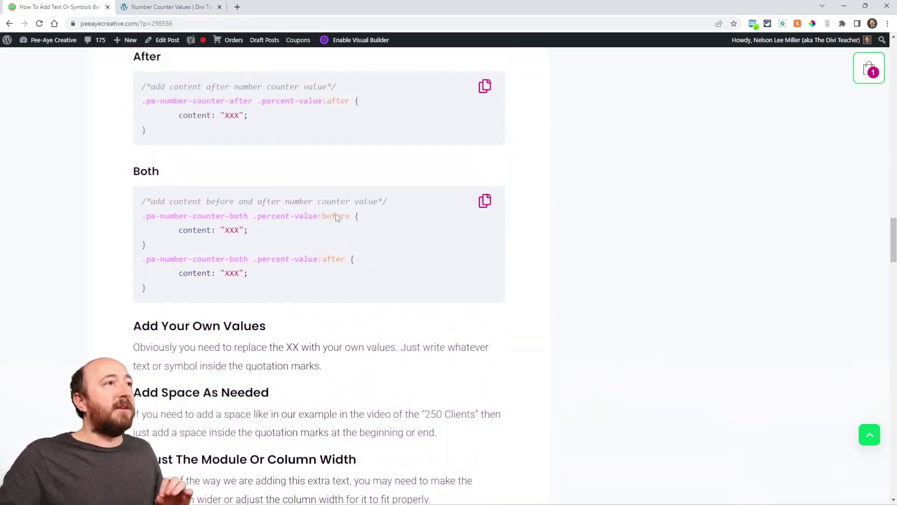
scroll(236, 136, "up", 2)
scroll(236, 136, "up", 3)
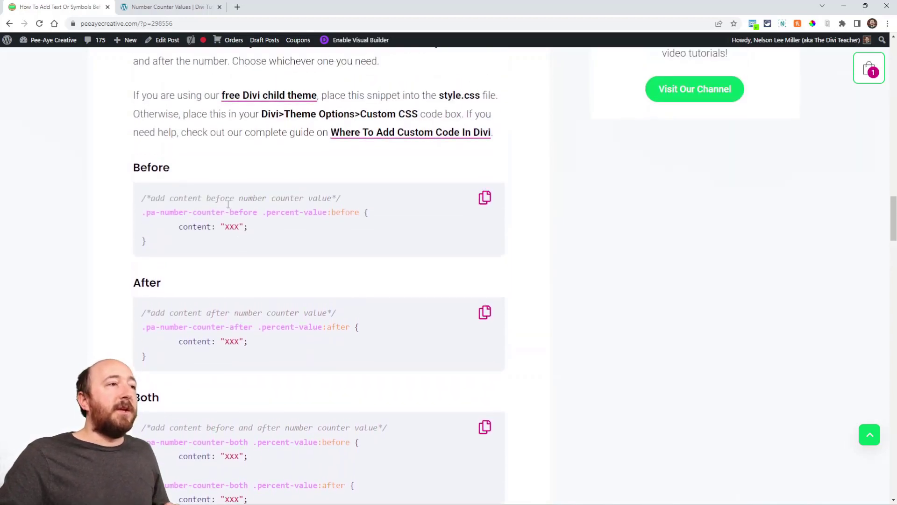
left_click(168, 7)
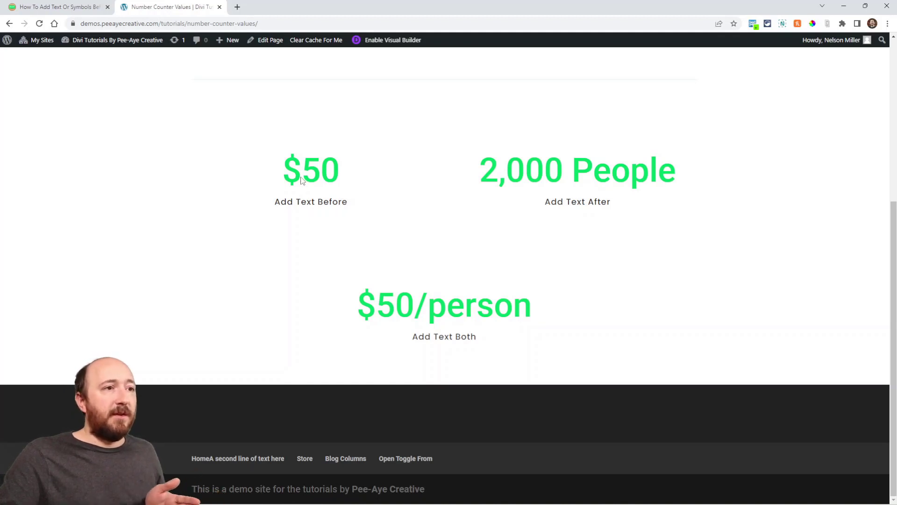
left_click_drag(304, 181, 341, 183)
left_click(323, 184)
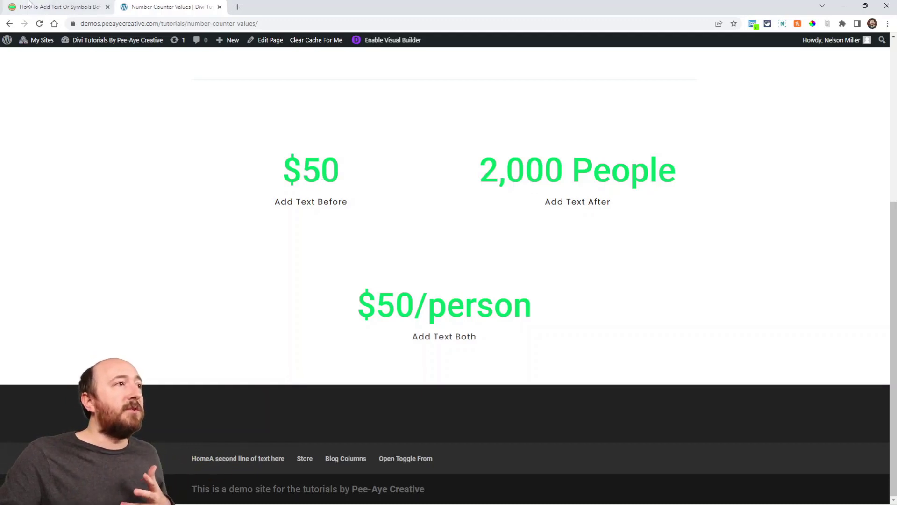
left_click(28, 4)
left_click_drag(260, 213, 143, 218)
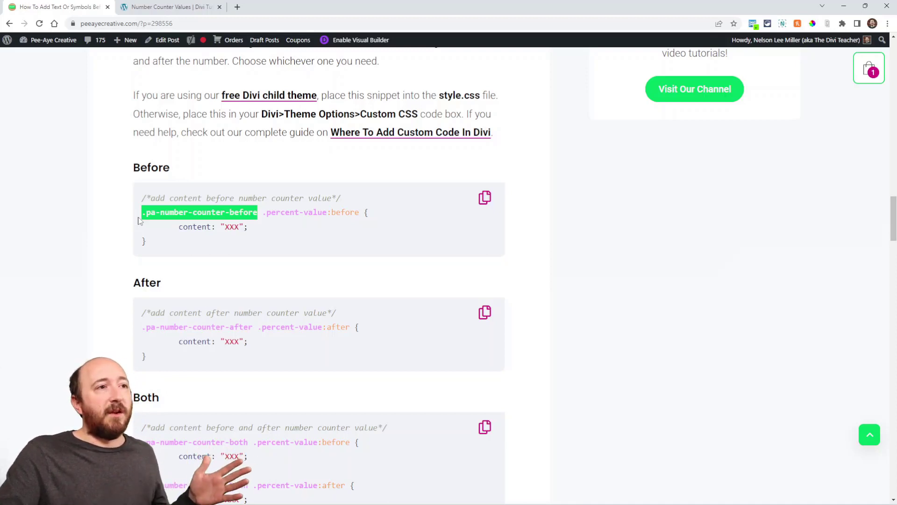
left_click(239, 210)
left_click_drag(256, 213, 146, 215)
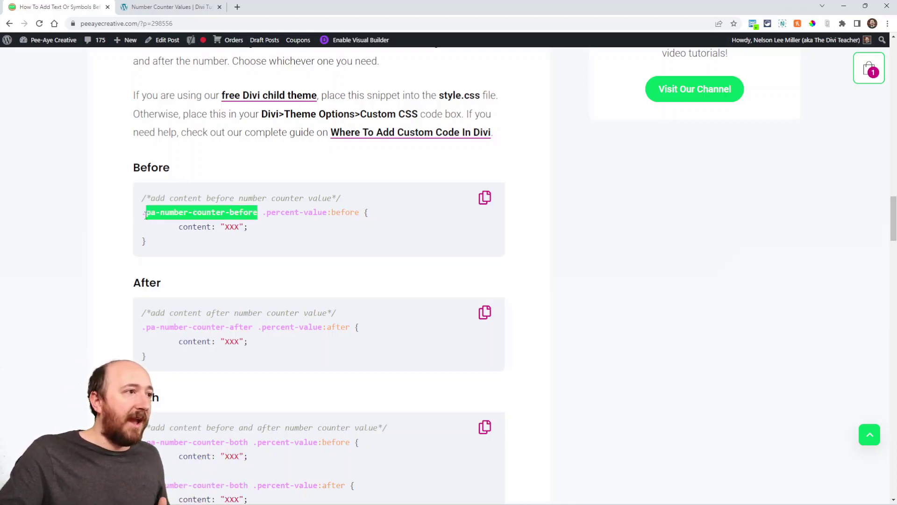
left_click(153, 6)
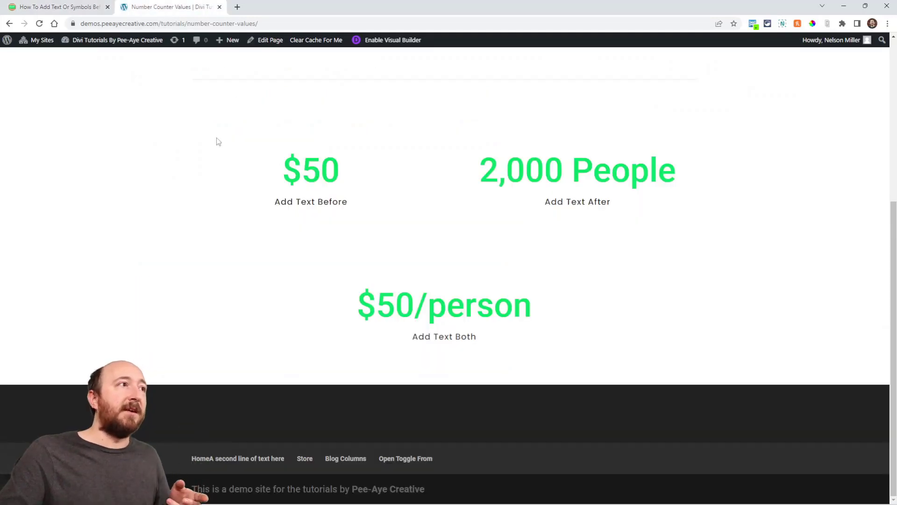
left_click(51, 9)
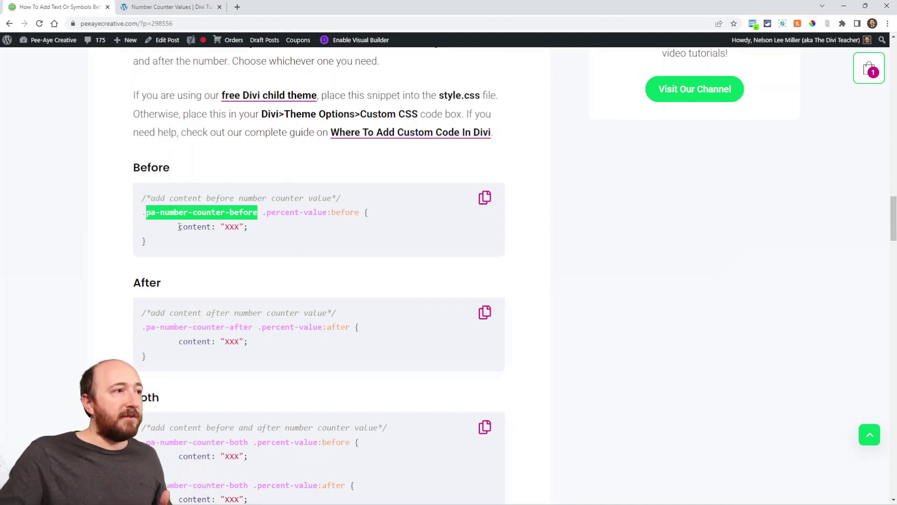
left_click_drag(179, 228, 253, 232)
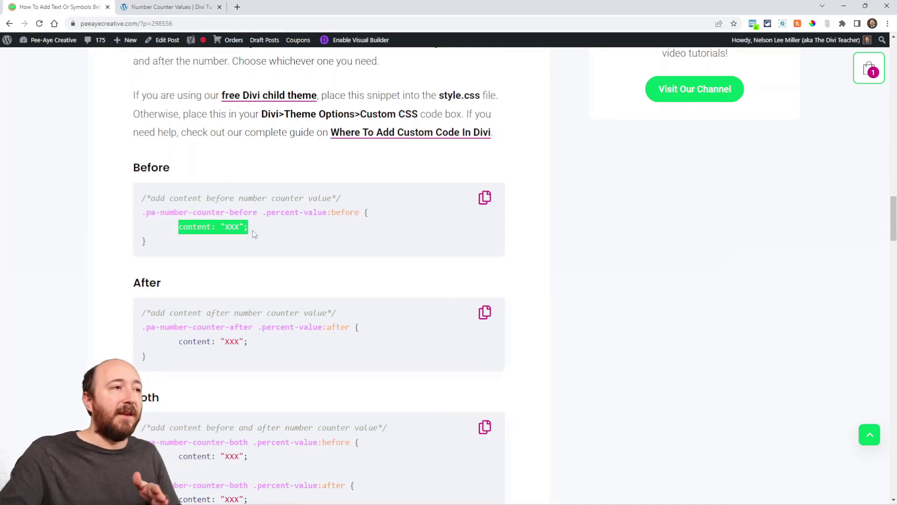
left_click(264, 230)
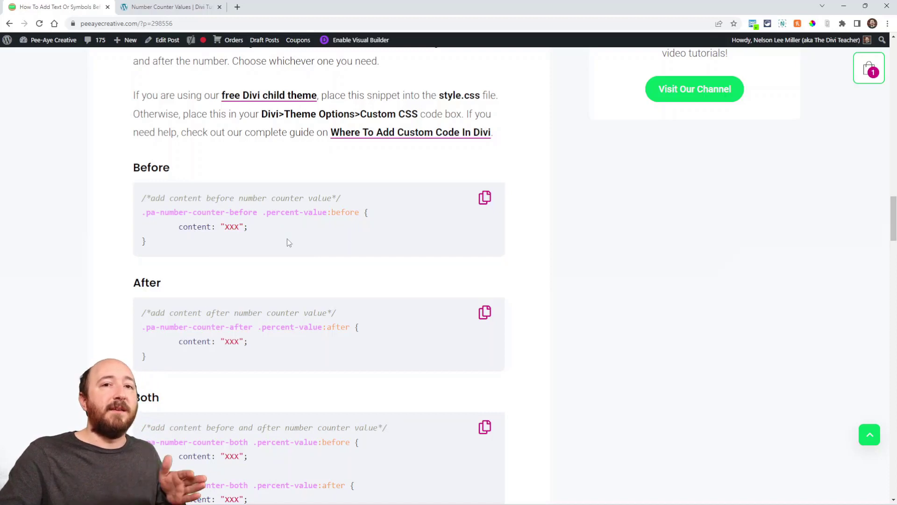
left_click(156, 10)
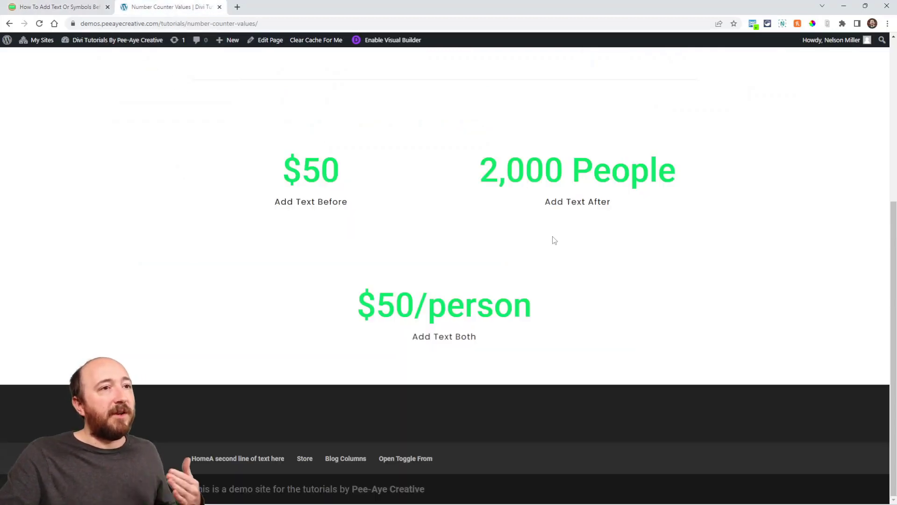